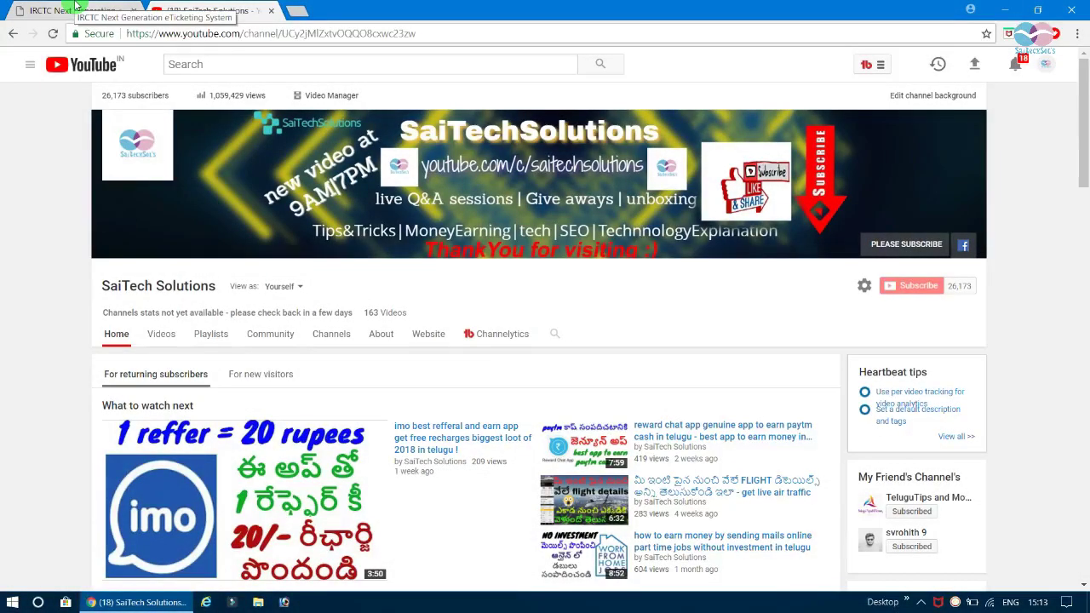
Switch to the open IRCTC sign-up page and review the mandatory-field note at the top of the Individual Registration form
left_click(75, 9)
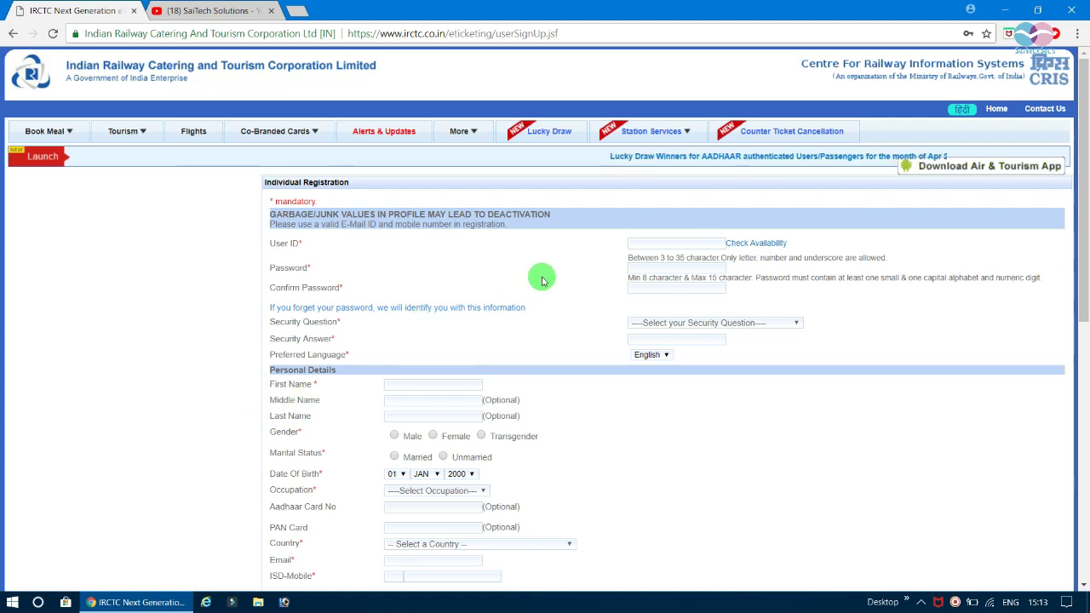
mouse_move(652, 132)
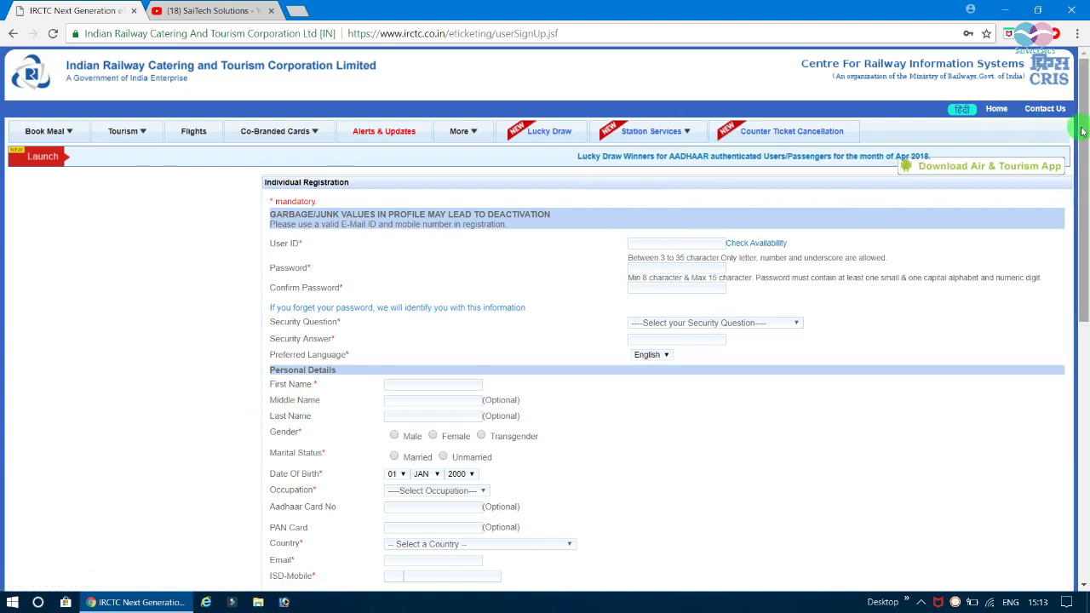
left_click_drag(1084, 130, 1085, 51)
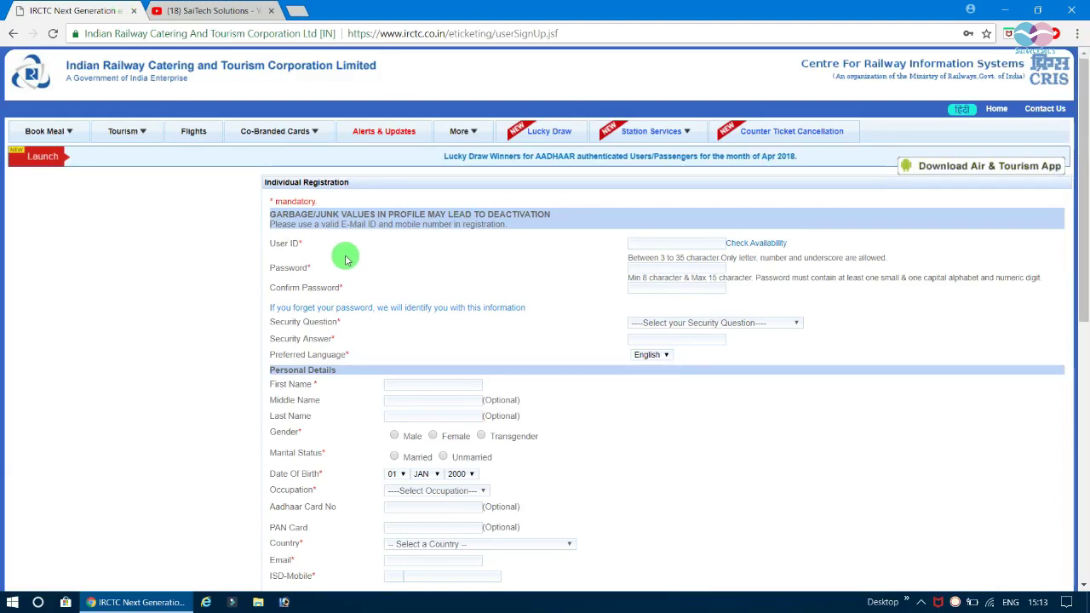
left_click_drag(274, 197, 321, 199)
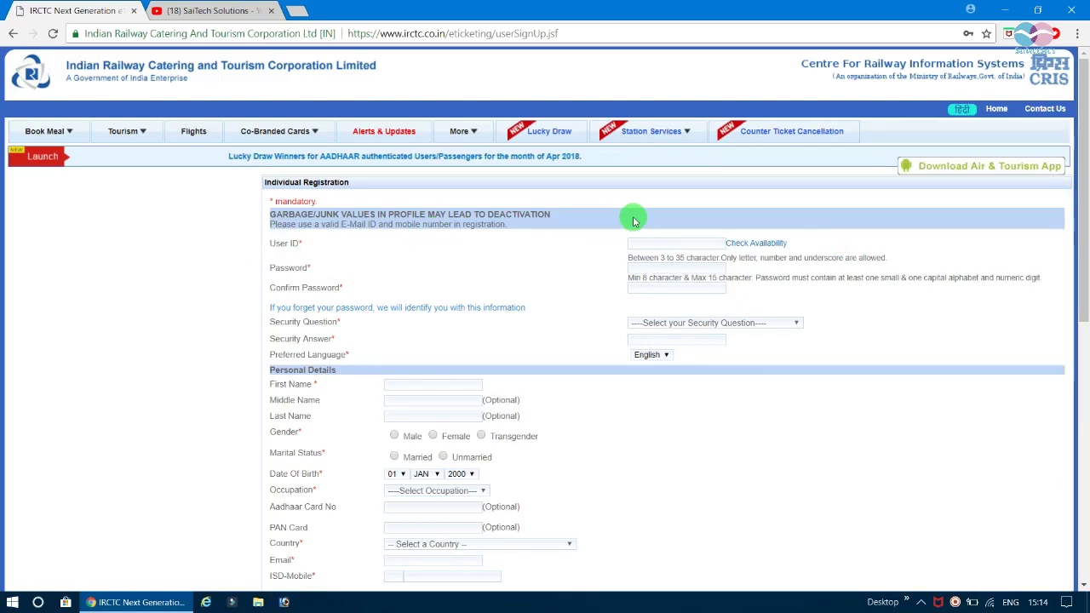
Enter sai123 as the User ID in the registration form and check its availability
left_click(668, 246)
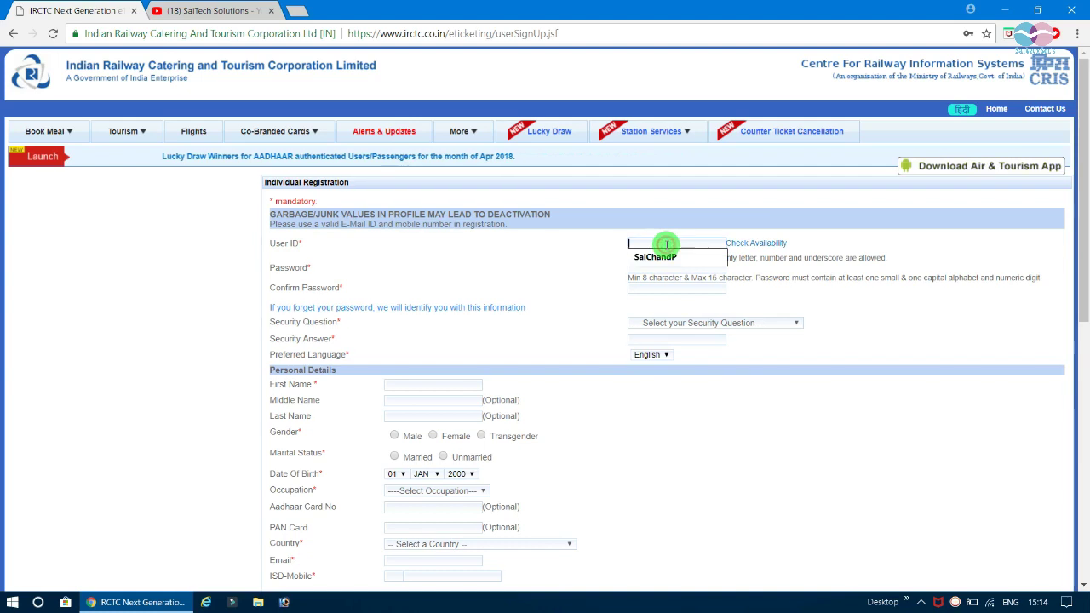
left_click(908, 231)
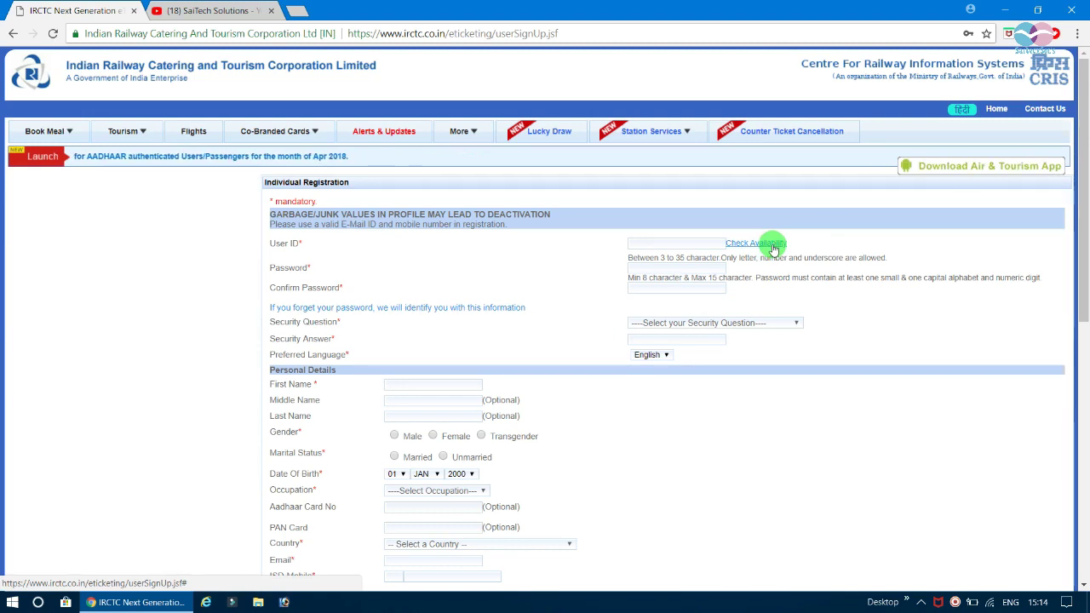
left_click(679, 245)
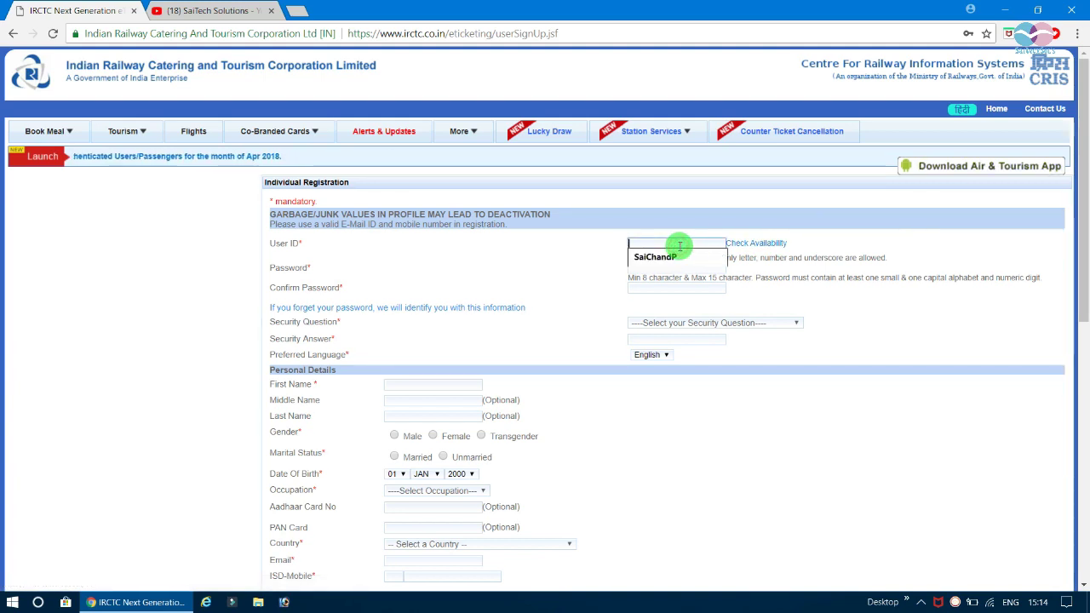
type("sai")
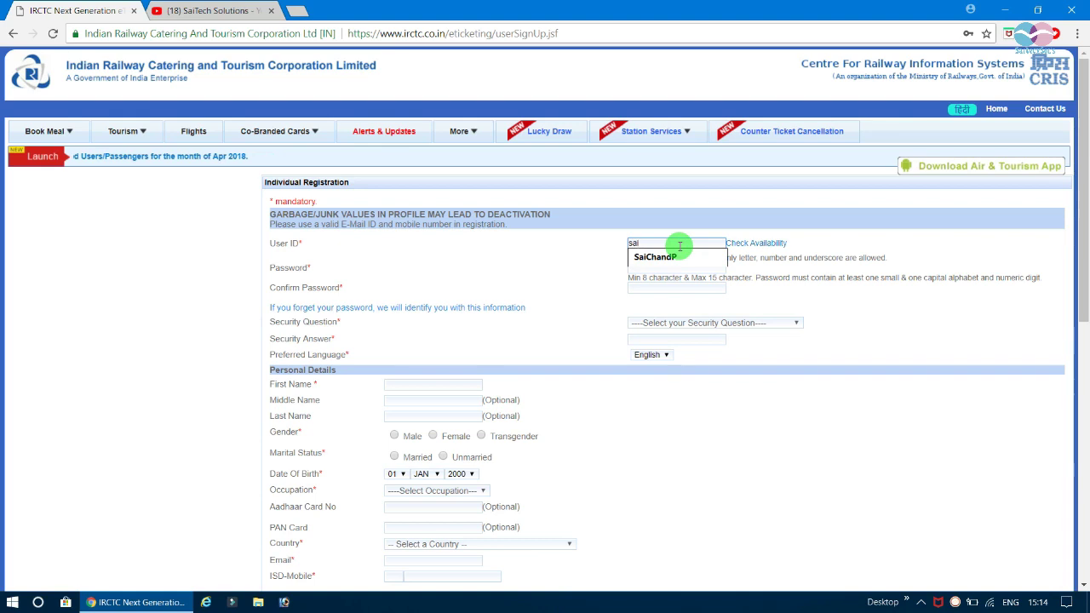
type("123")
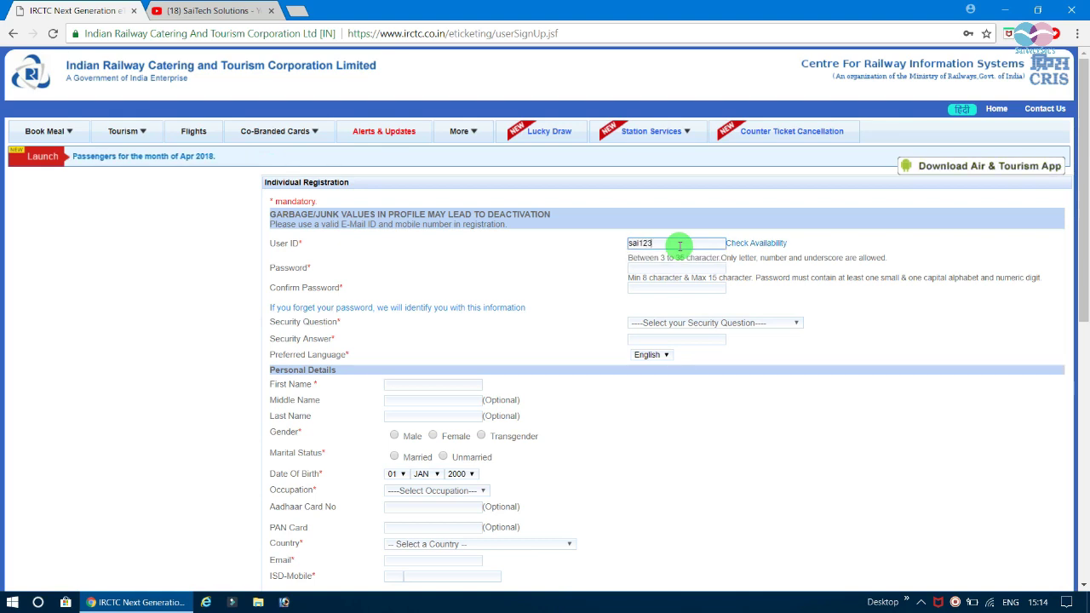
left_click(760, 246)
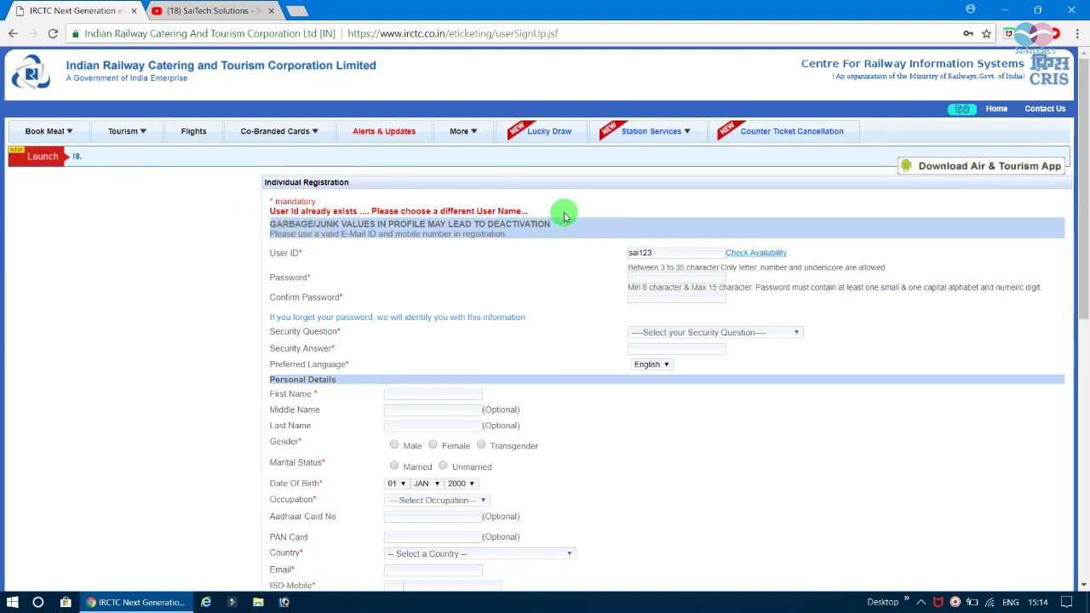
Clear the User ID entry from the registration form
left_click(679, 252)
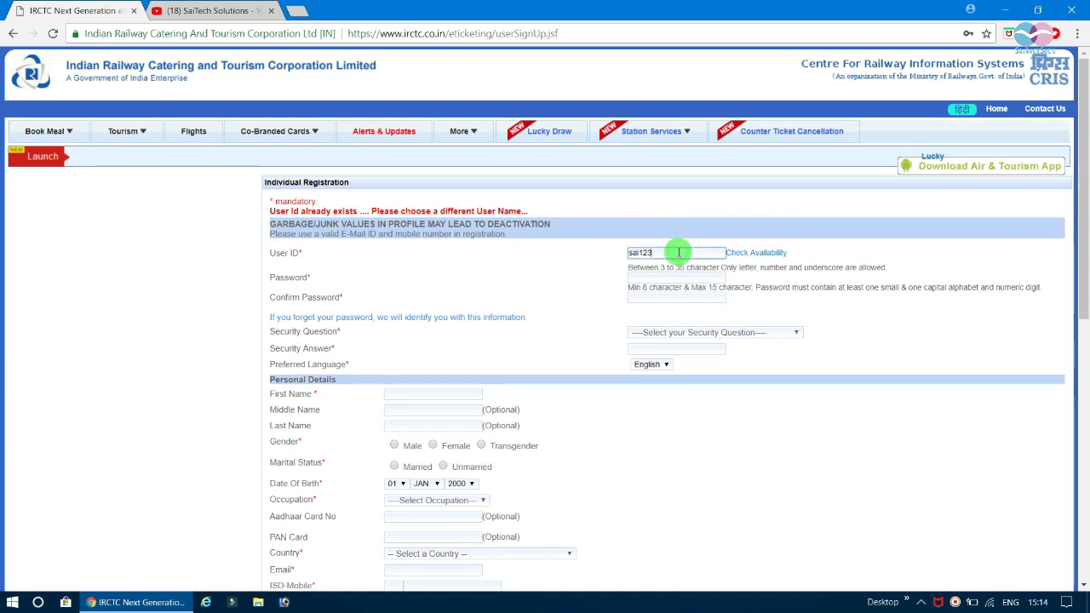
key("ctrl+a")
key("BackSpace")
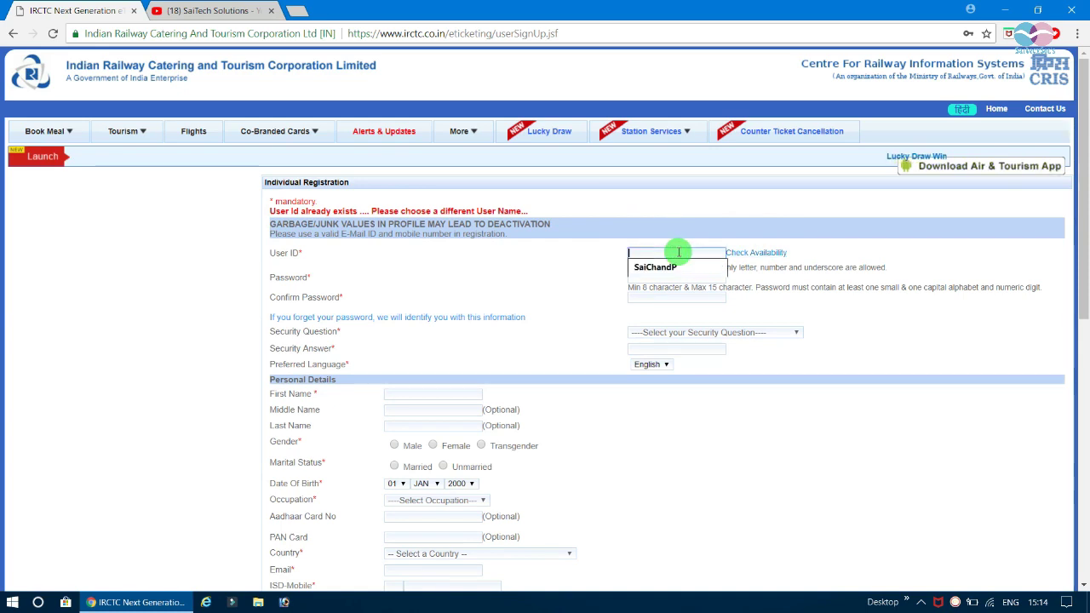
left_click(821, 257)
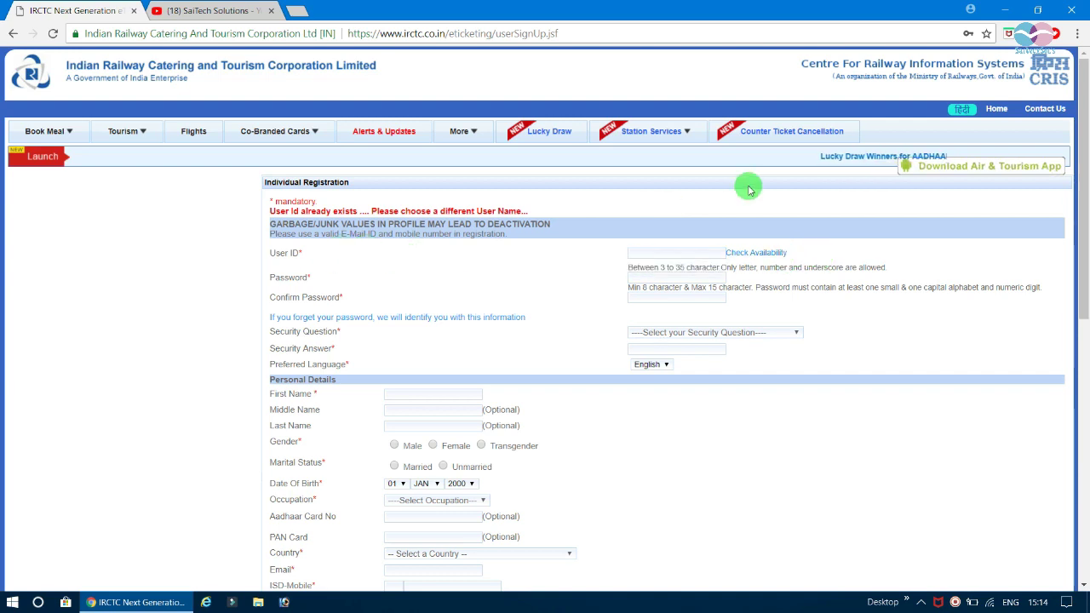
Examine the registration form's password rules, security question choices, security answer and preferred language fields
left_click(653, 280)
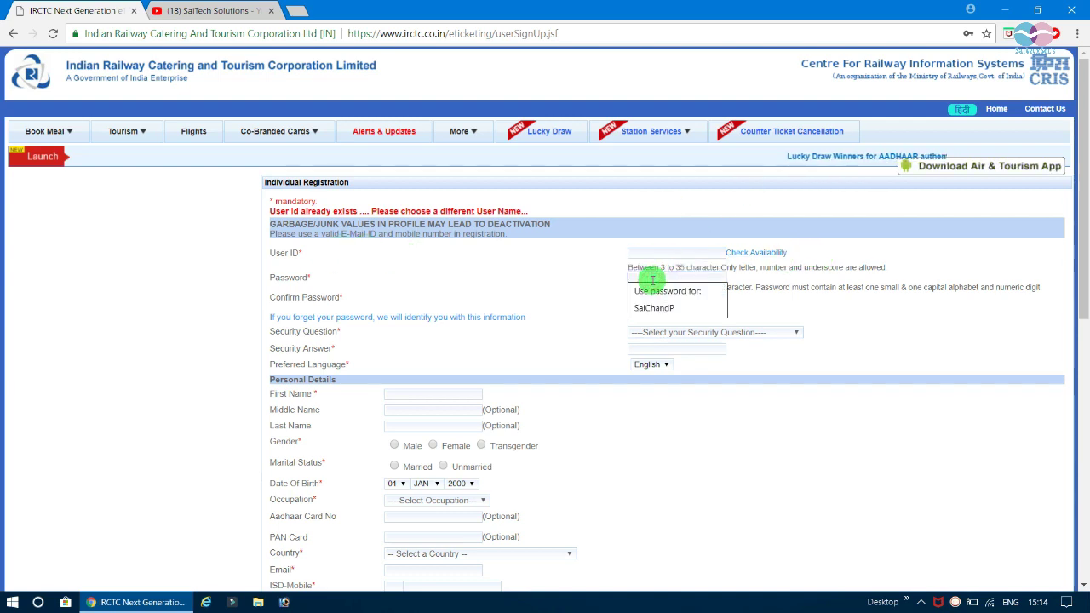
left_click(943, 282)
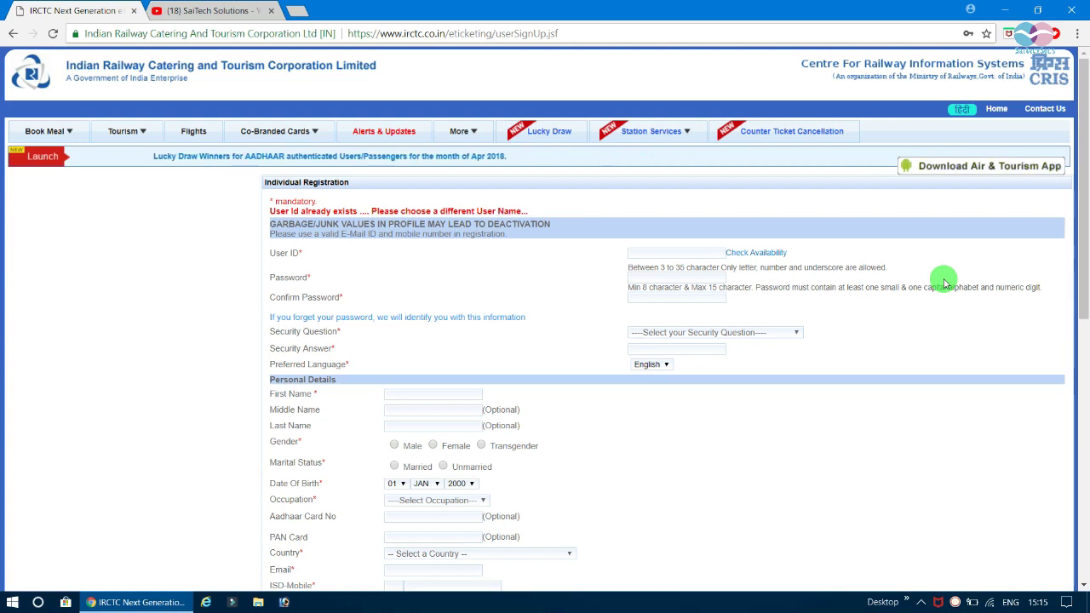
left_click(689, 278)
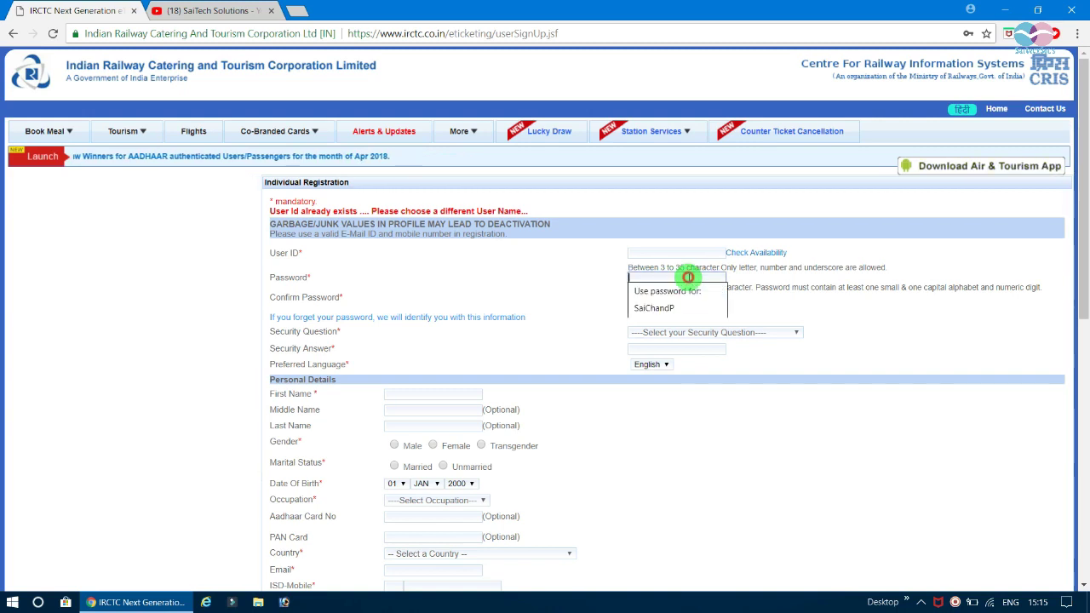
left_click(757, 307)
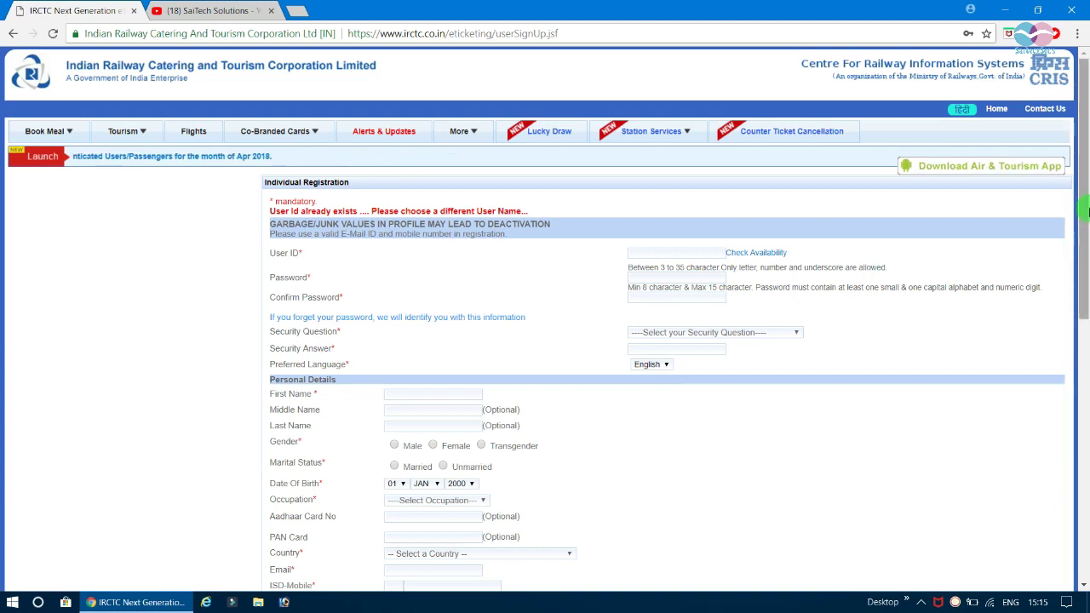
left_click_drag(1086, 235, 1086, 277)
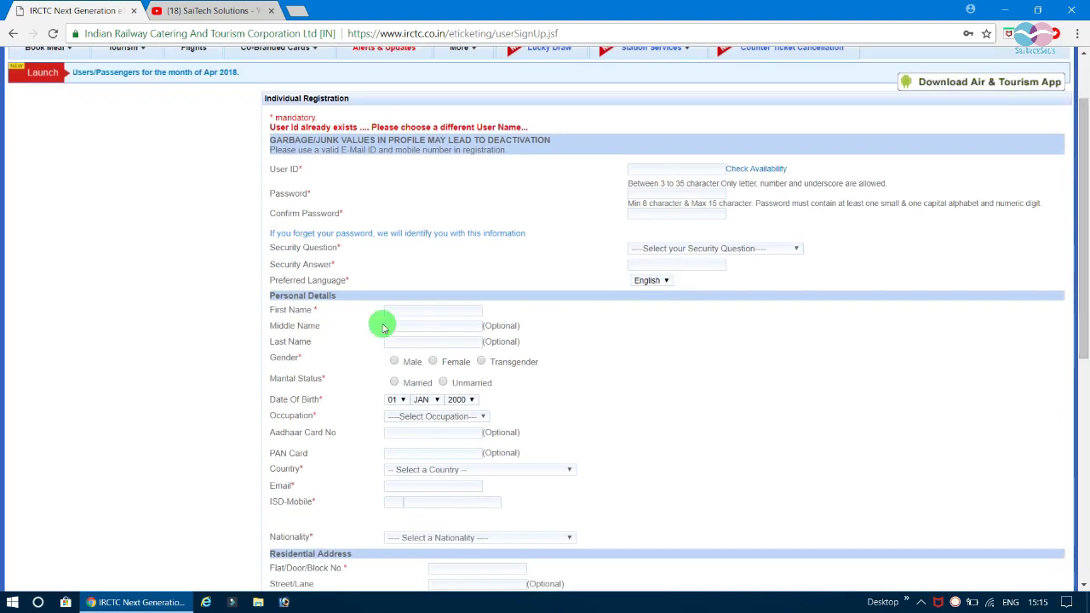
left_click(675, 249)
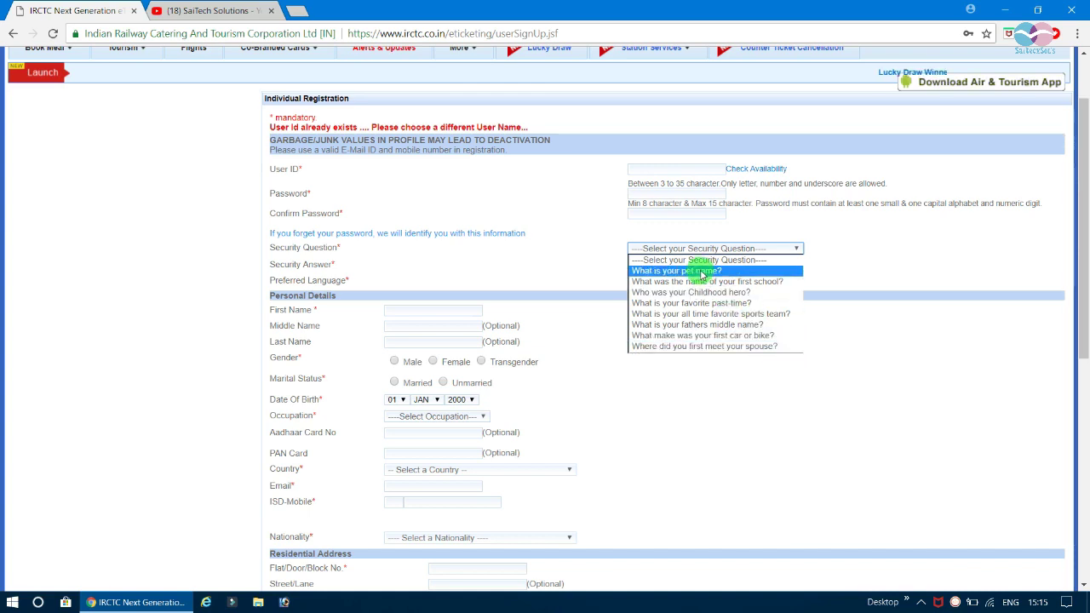
left_click(861, 246)
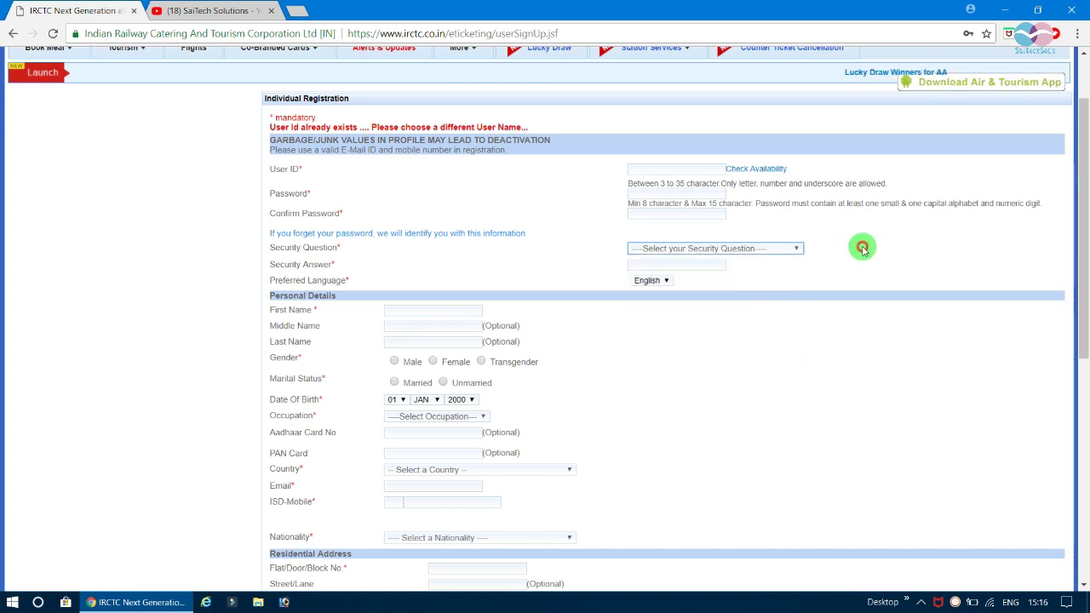
left_click(680, 266)
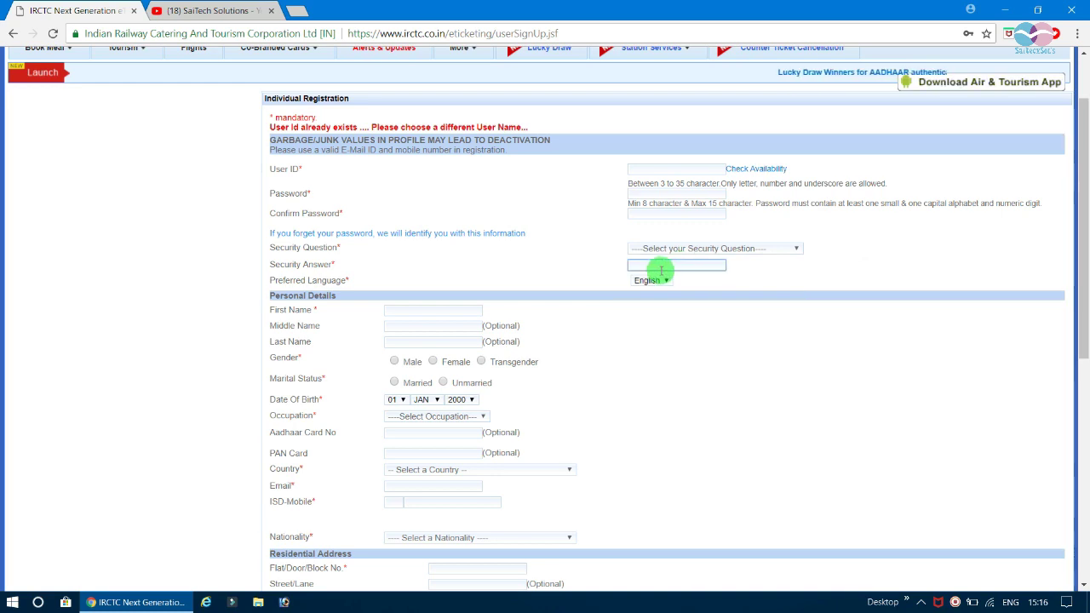
left_click(661, 280)
left_click(663, 280)
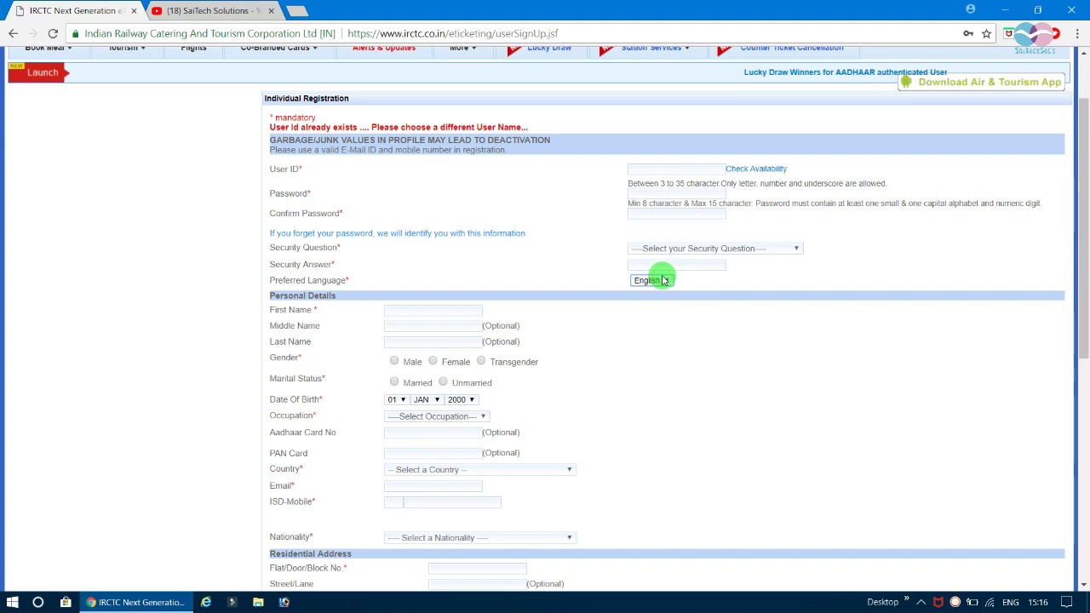
Examine the Personal Details fields, including the names, occupation, Aadhaar card, PAN card, country, contact and nationality entries
left_click(400, 309)
left_click(411, 328)
left_click(415, 342)
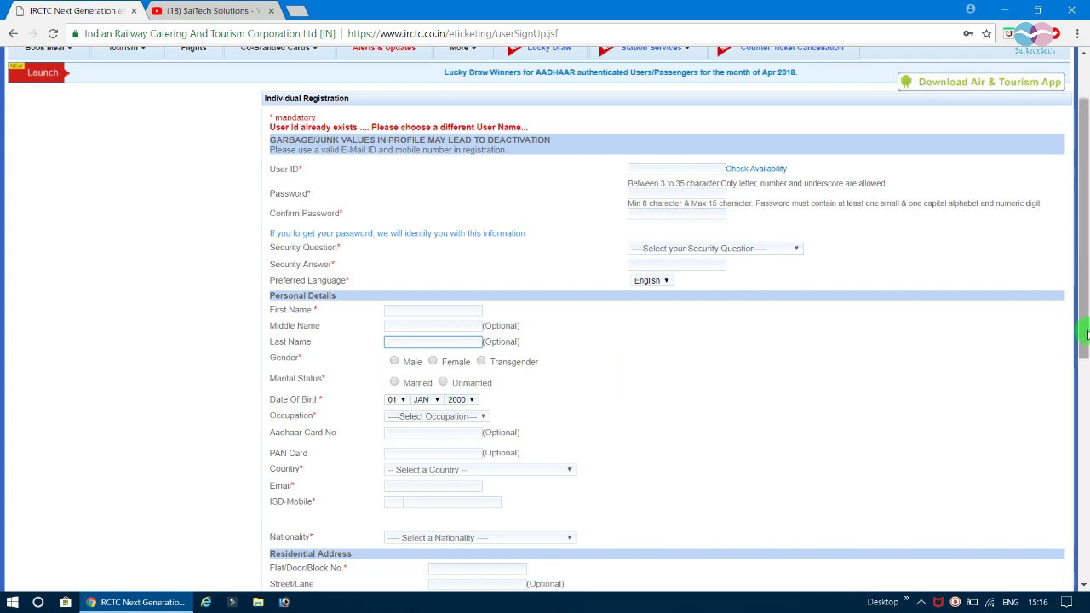
left_click_drag(1085, 325, 1087, 385)
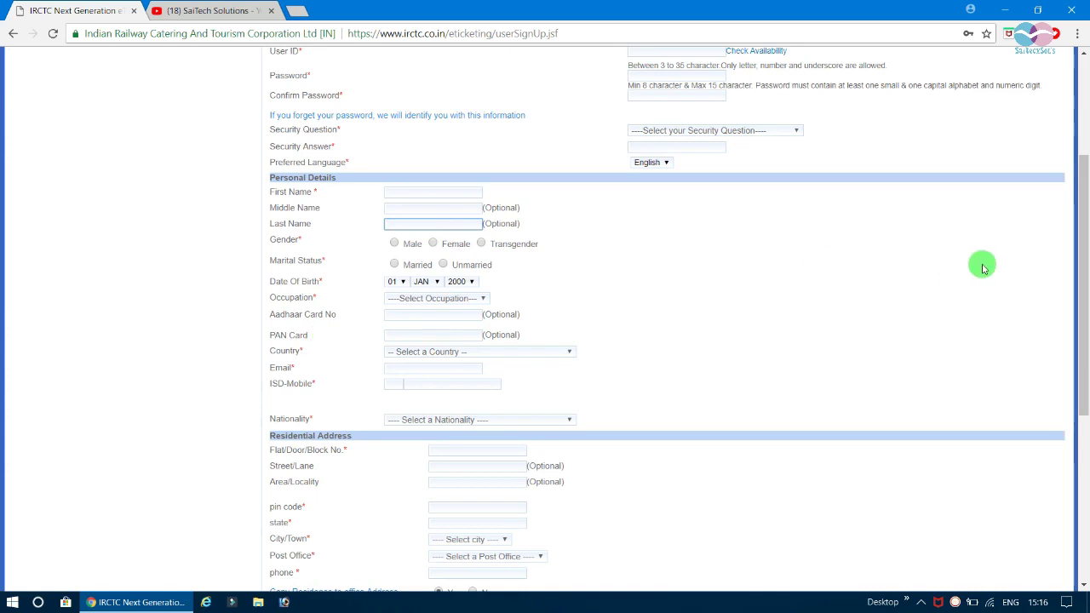
left_click_drag(1087, 271, 1086, 316)
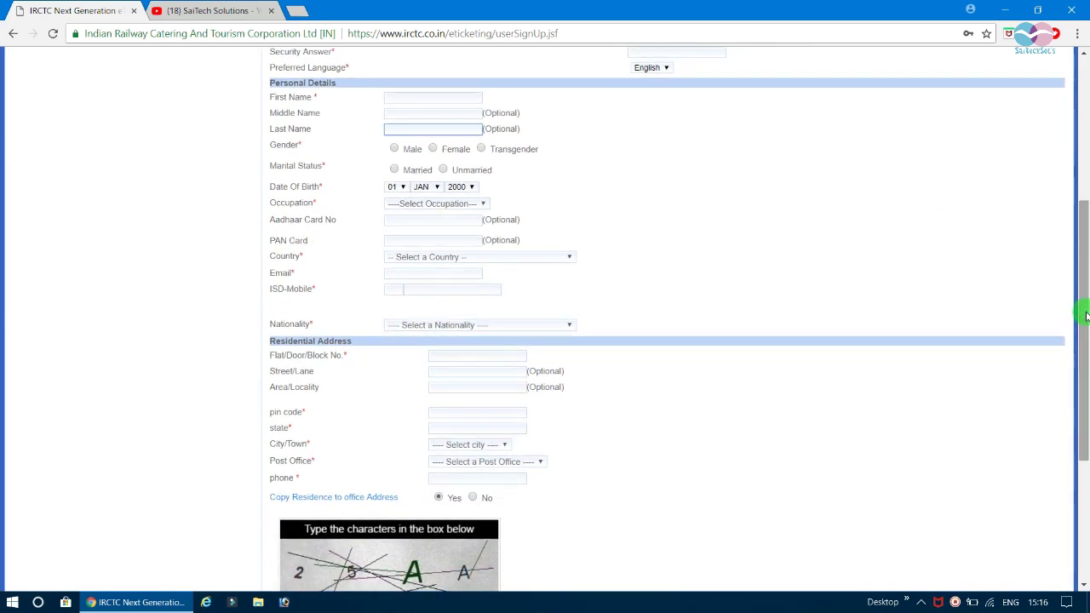
left_click_drag(1086, 316, 1086, 315)
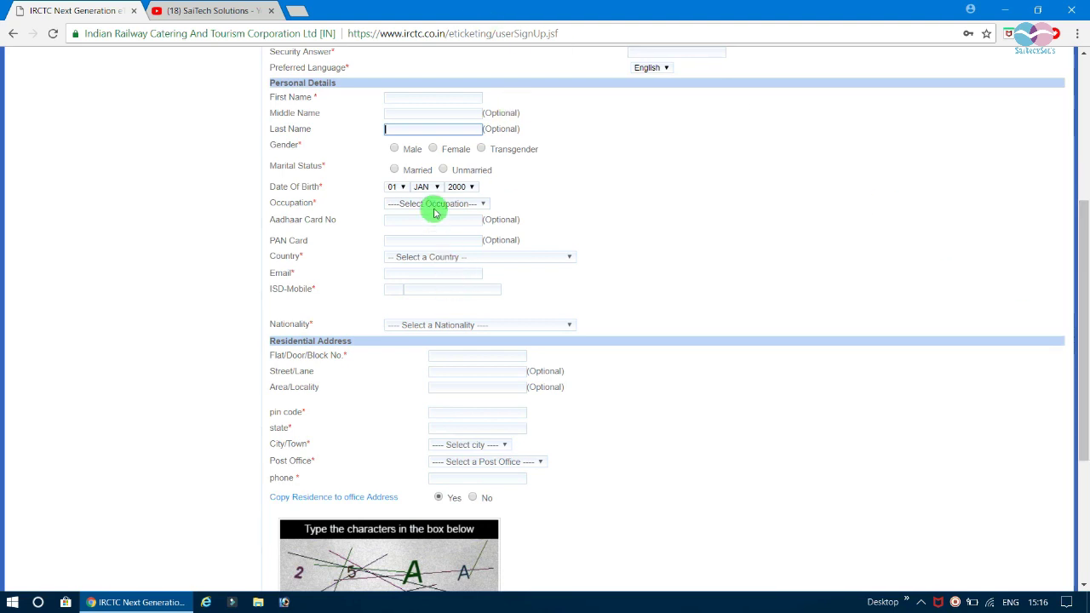
left_click(409, 239)
left_click(415, 218)
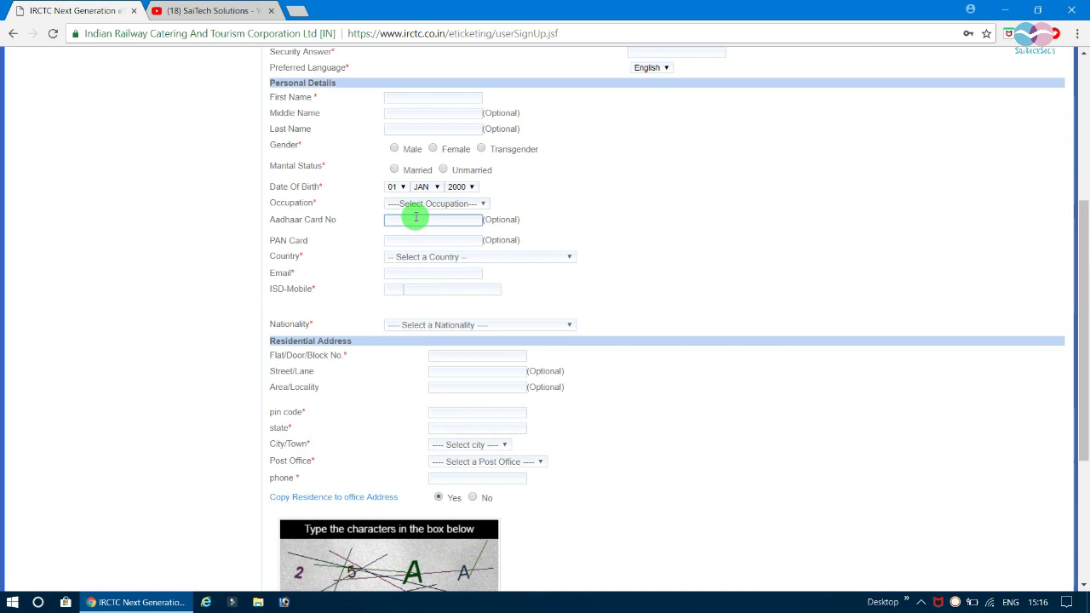
left_click(431, 239)
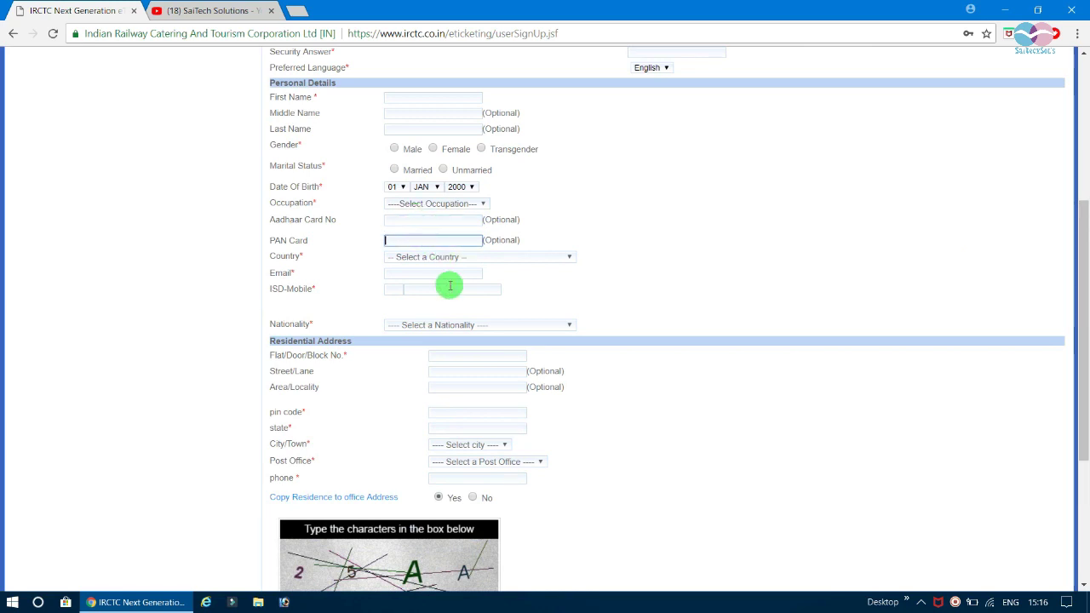
left_click(534, 293)
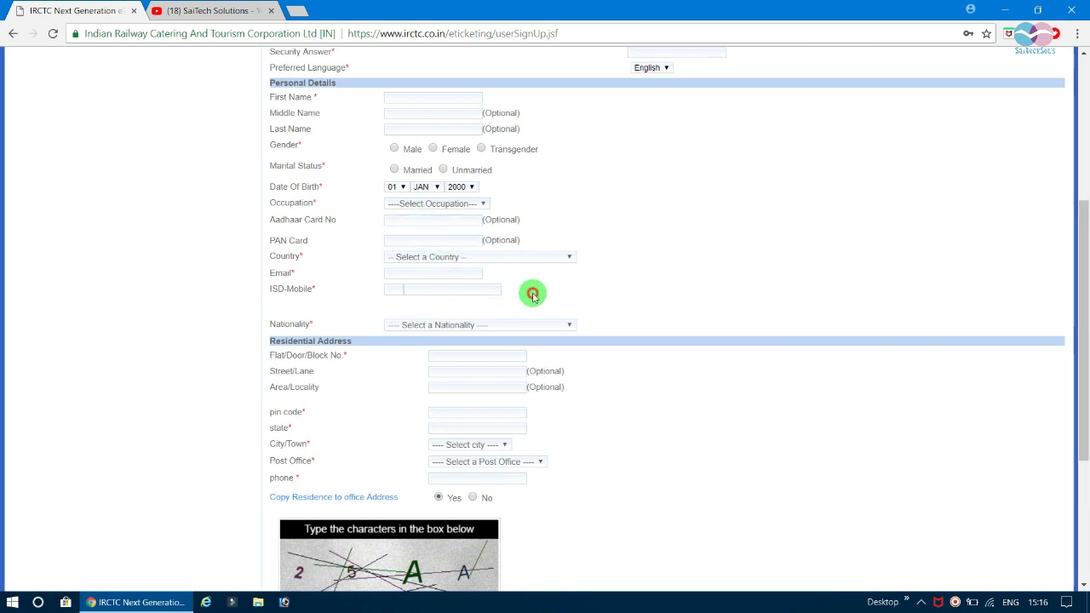
left_click(519, 334)
left_click(518, 332)
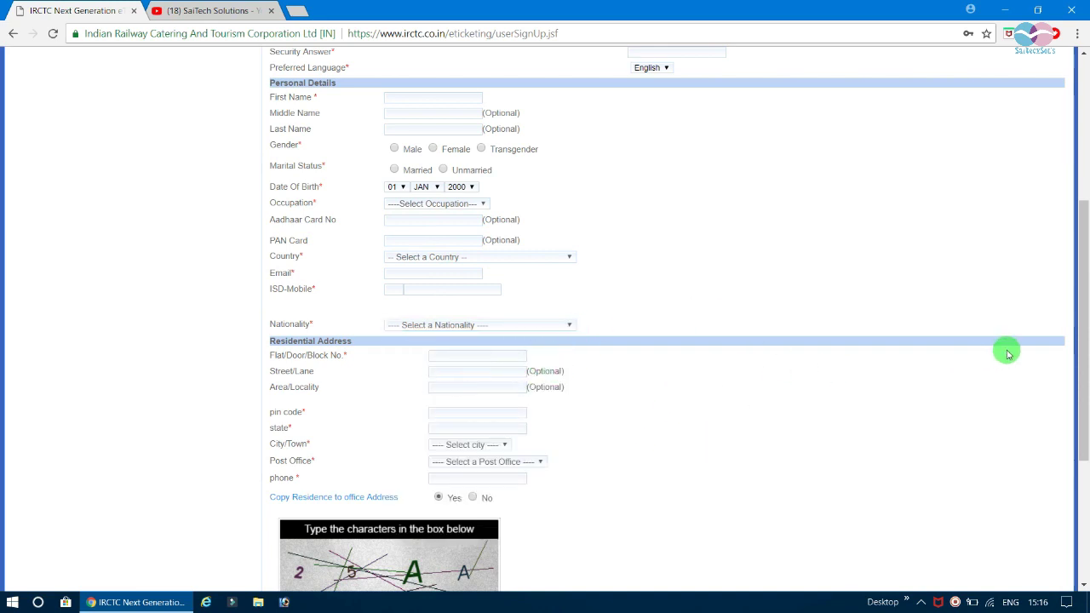
Examine the residential address, captcha and subscription sections and the form submission option, then return to the form's beginning
left_click_drag(1087, 328, 1085, 447)
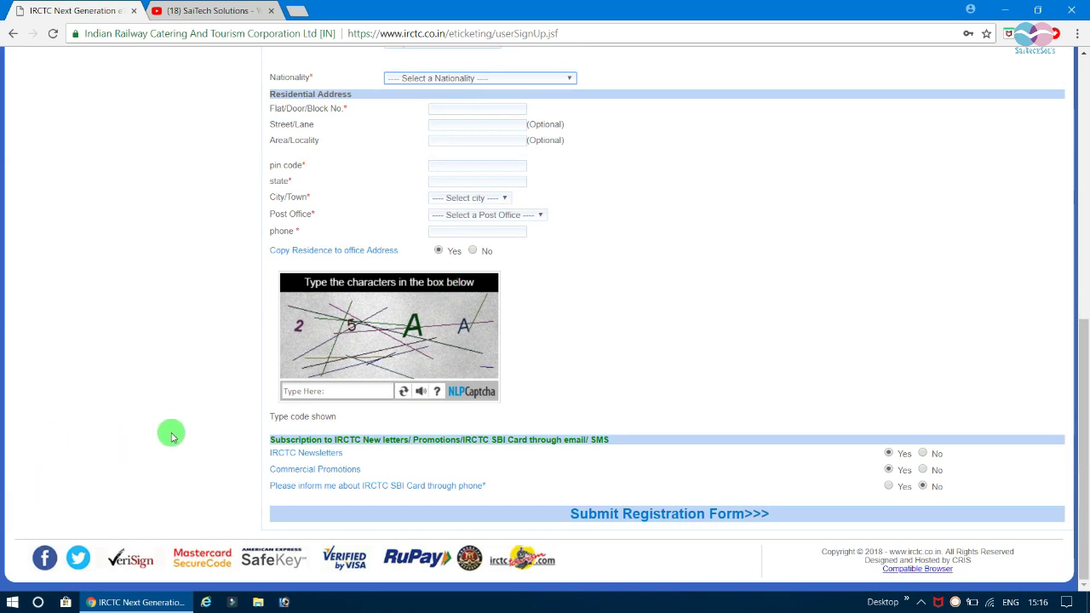
left_click(368, 395)
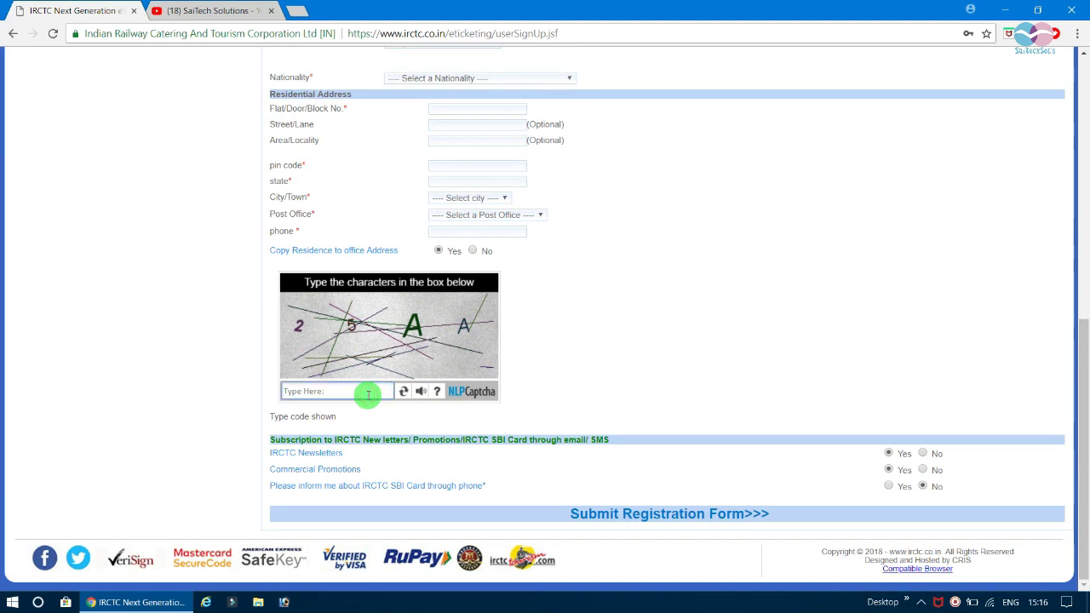
left_click(705, 516)
left_click(1087, 92)
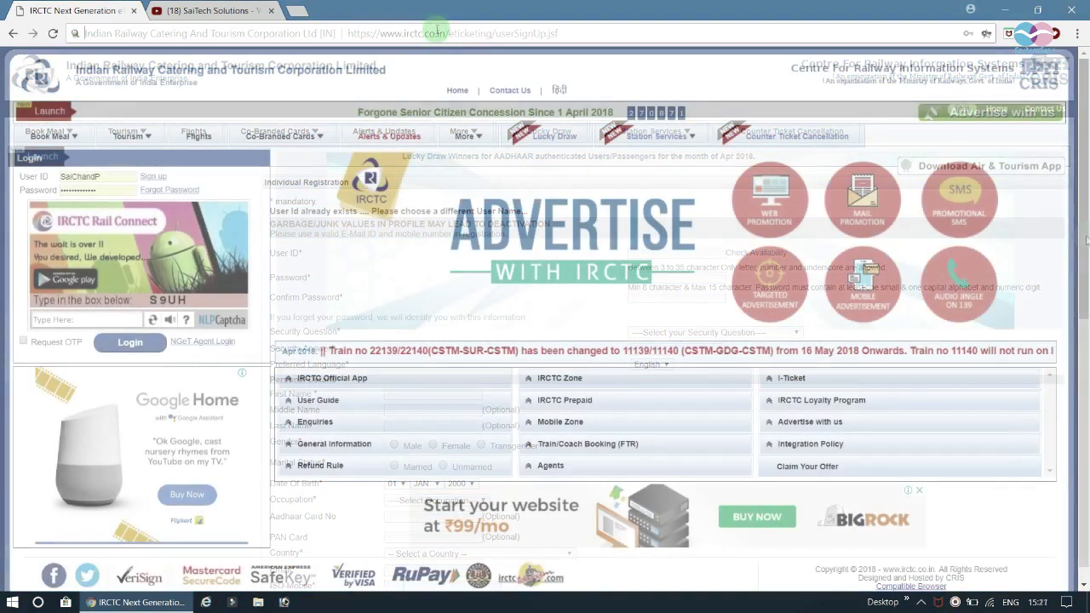
Go to the irctc.co.in website
left_click(437, 30)
type("irctc.co")
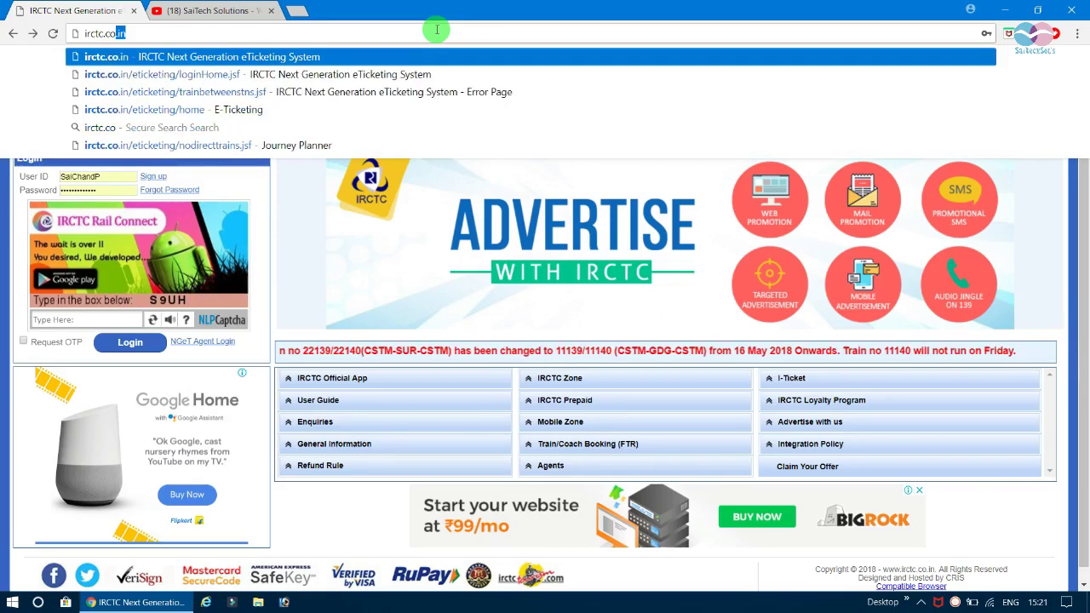
type(".in")
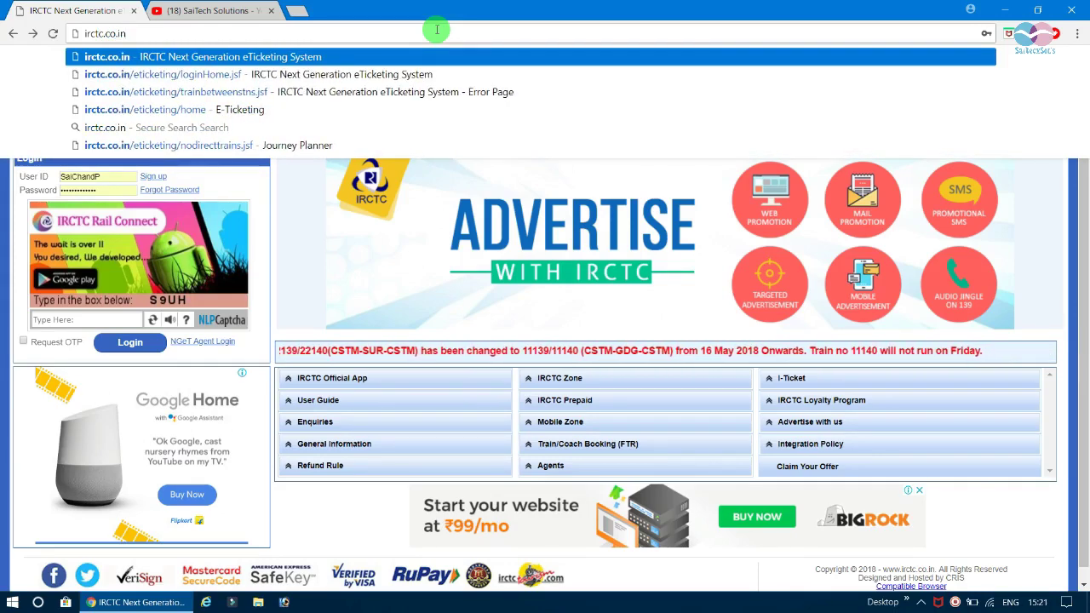
key("Return")
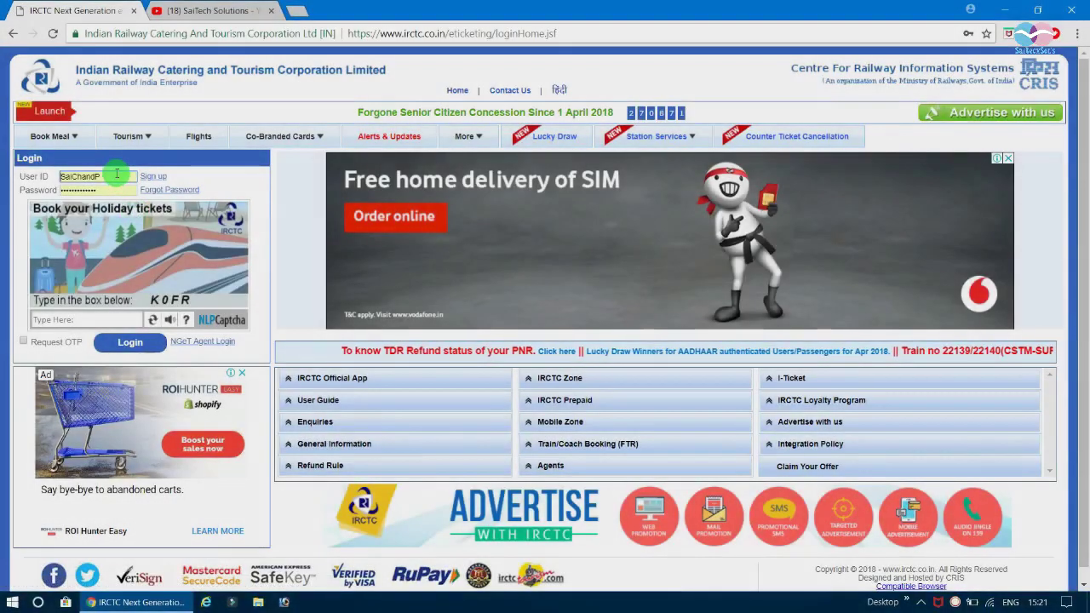
Try to log in to the IRCTC account with the saved user ID and password
left_click(115, 174)
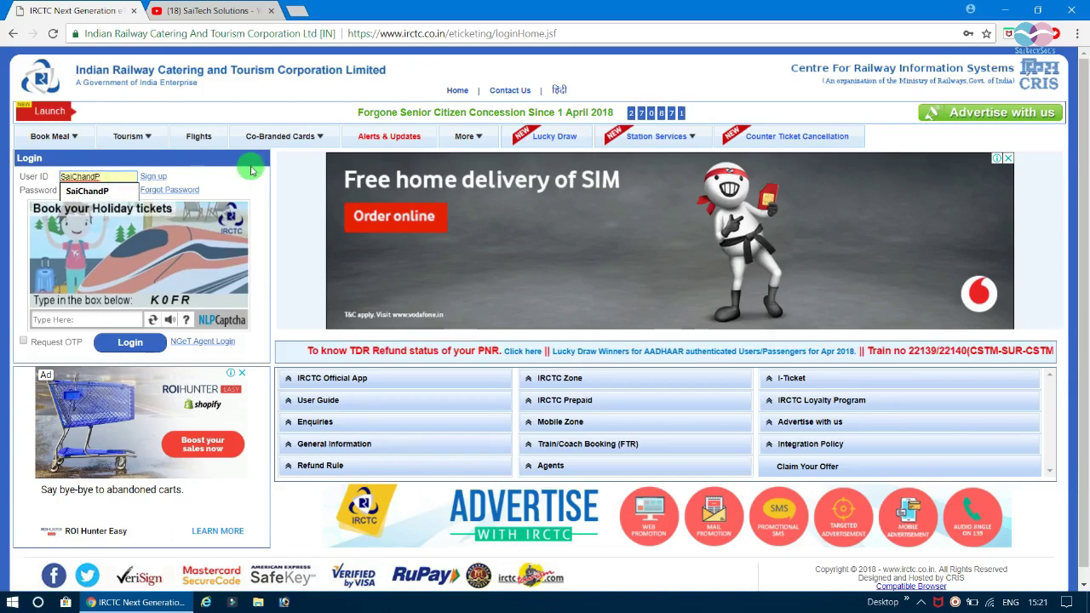
left_click(247, 176)
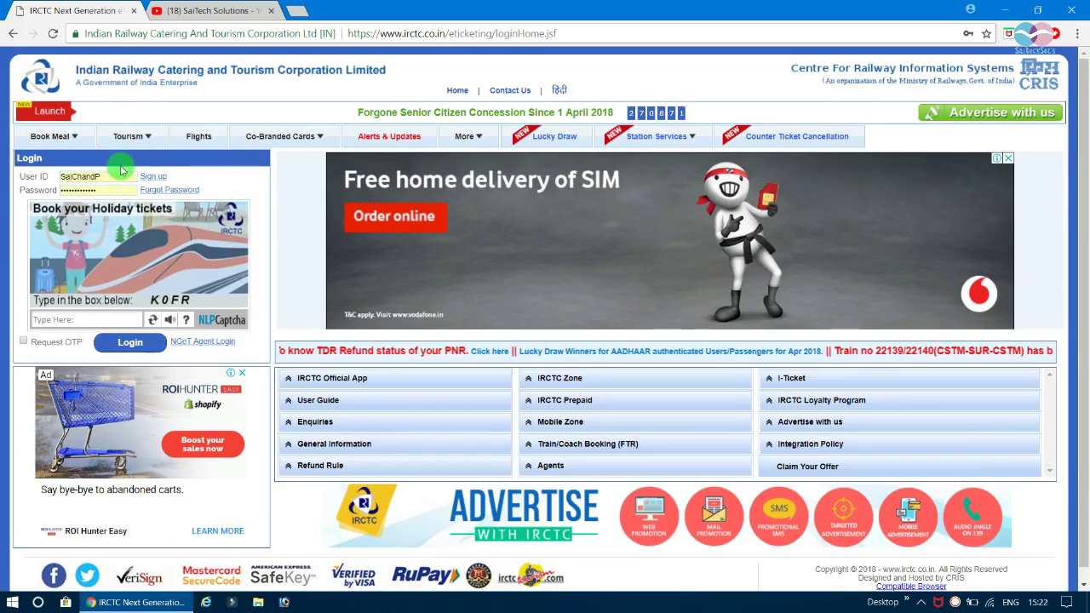
left_click(115, 174)
left_click(247, 176)
left_click(125, 190)
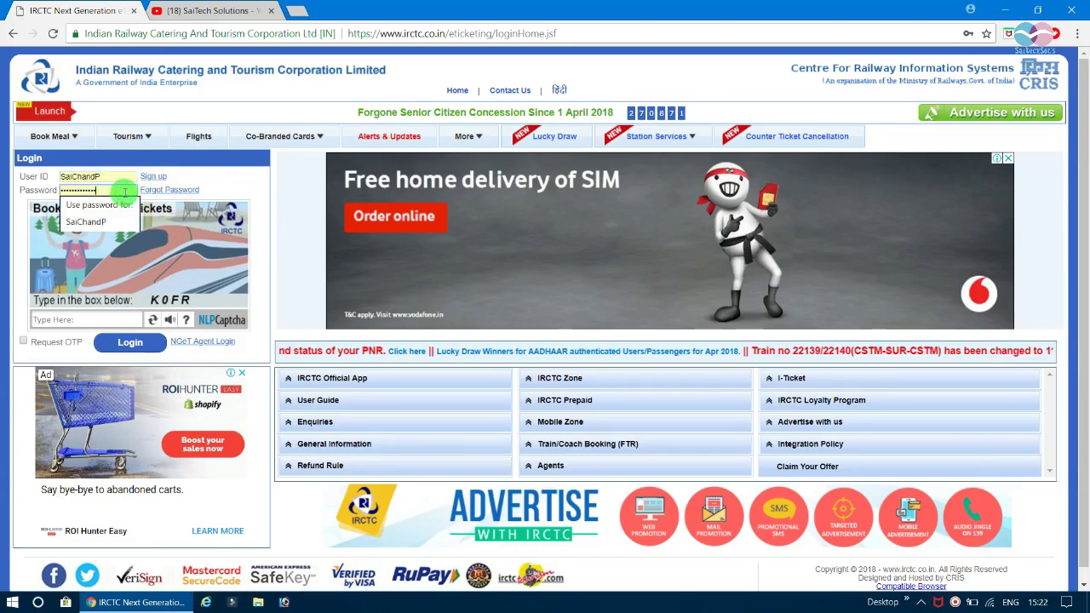
left_click(253, 172)
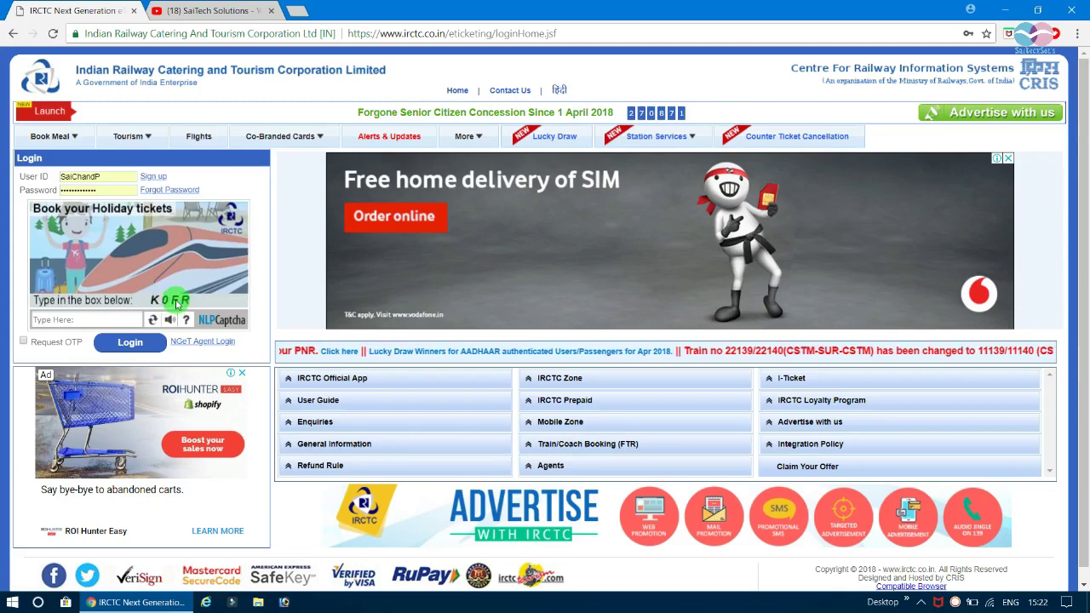
left_click(101, 321)
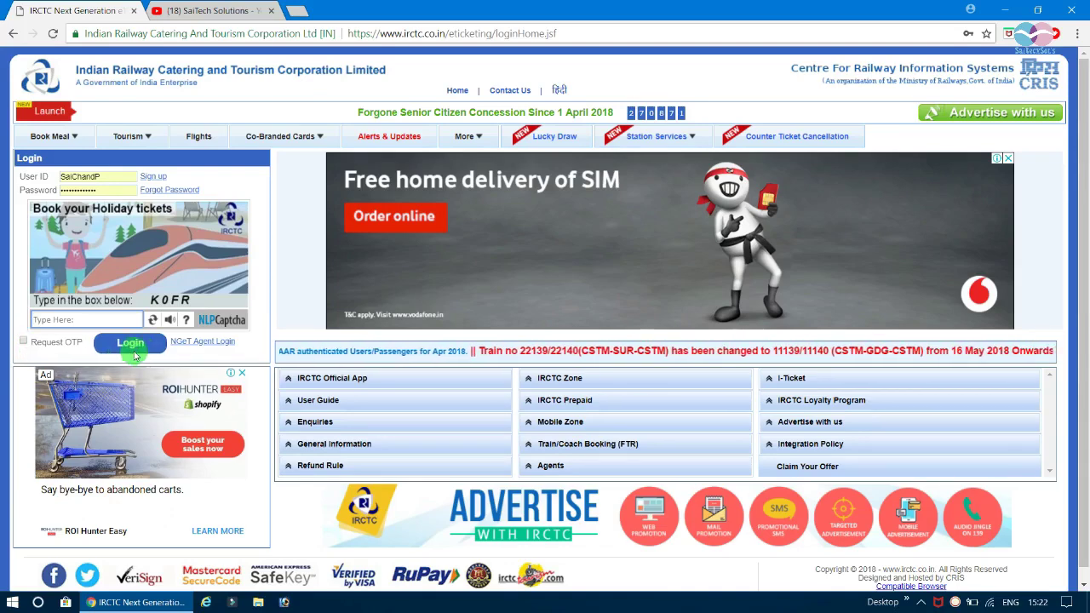
left_click(132, 345)
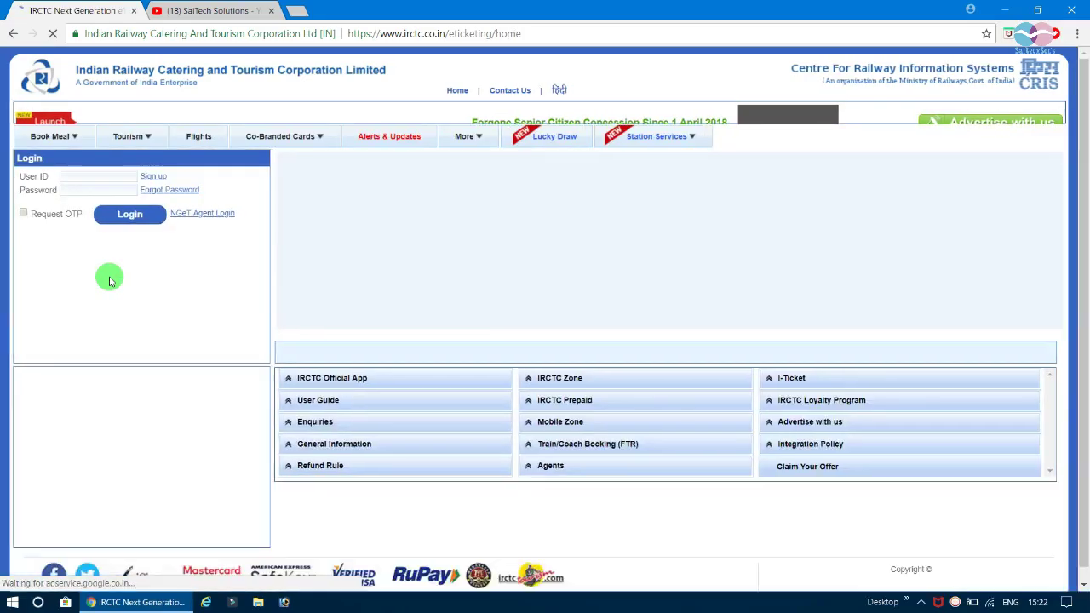
Enter the displayed captcha text and log in to the IRCTC account with the saved credentials
left_click(457, 334)
type("IVQ9")
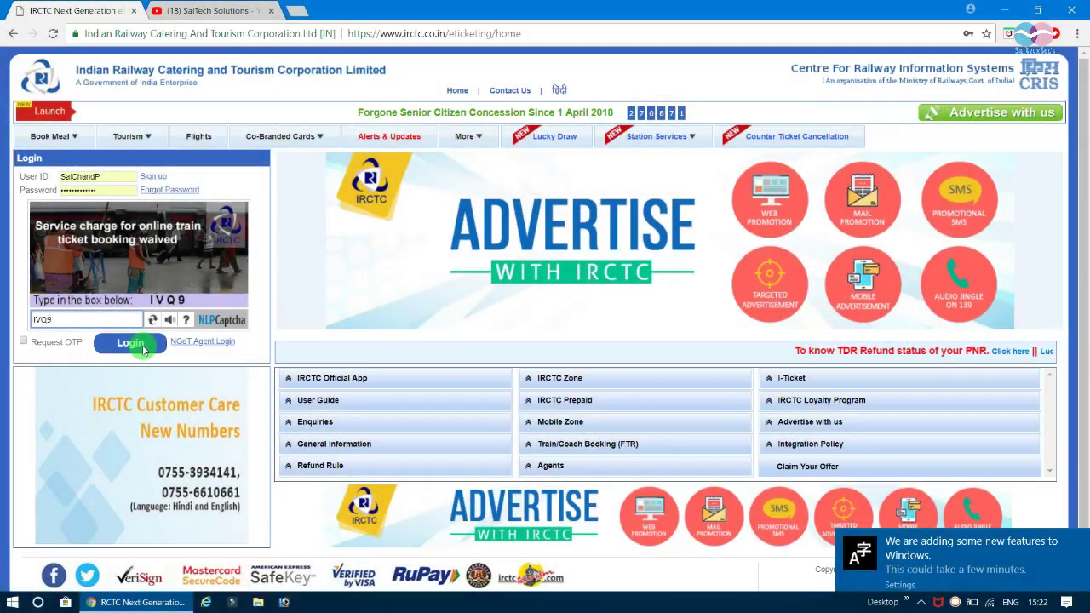
left_click(144, 347)
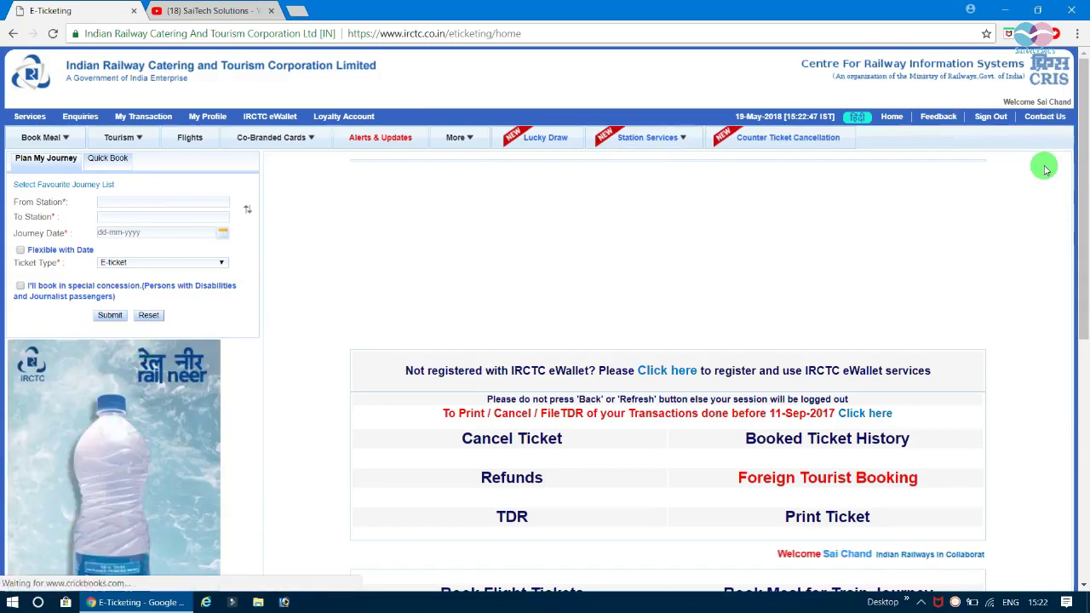
Search for trains from SECUNDERABAD JN - SC to NAGARSOL - NSL with 24-05-2018 as the journey date
left_click_drag(1087, 172, 1086, 140)
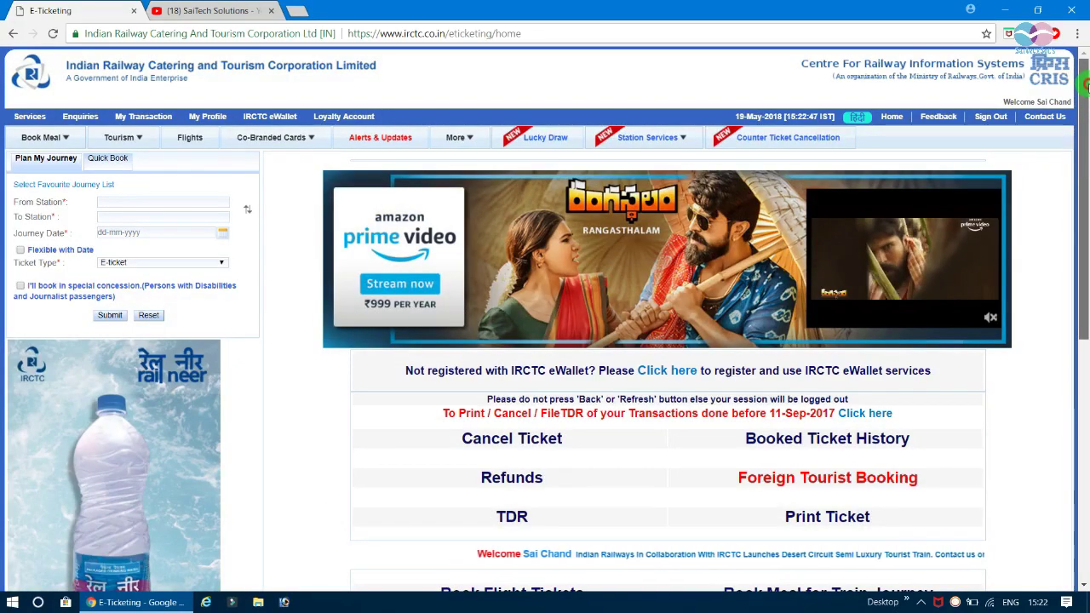
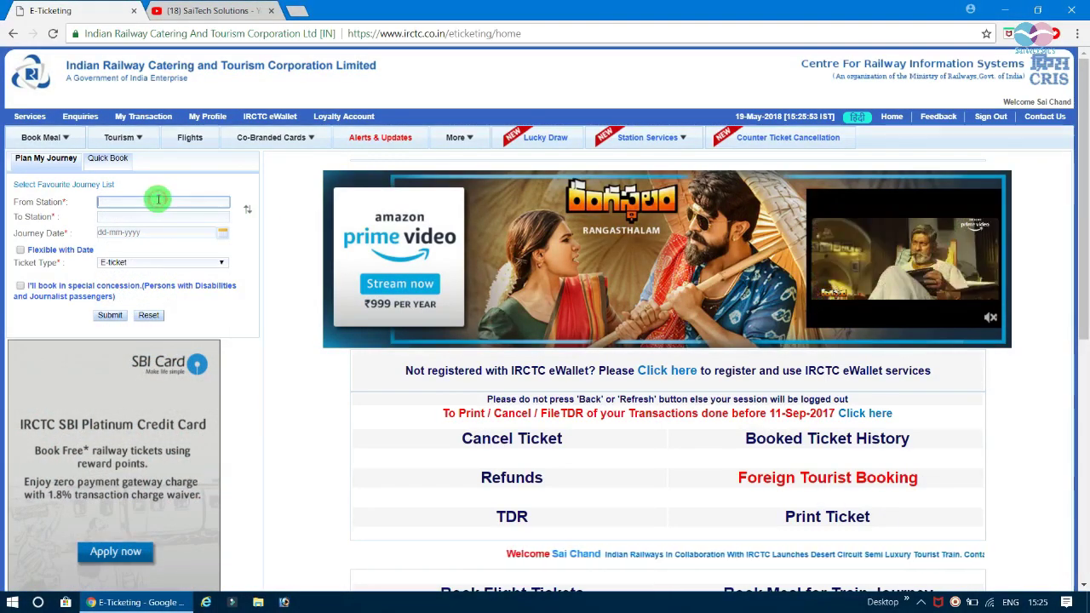
type("SE")
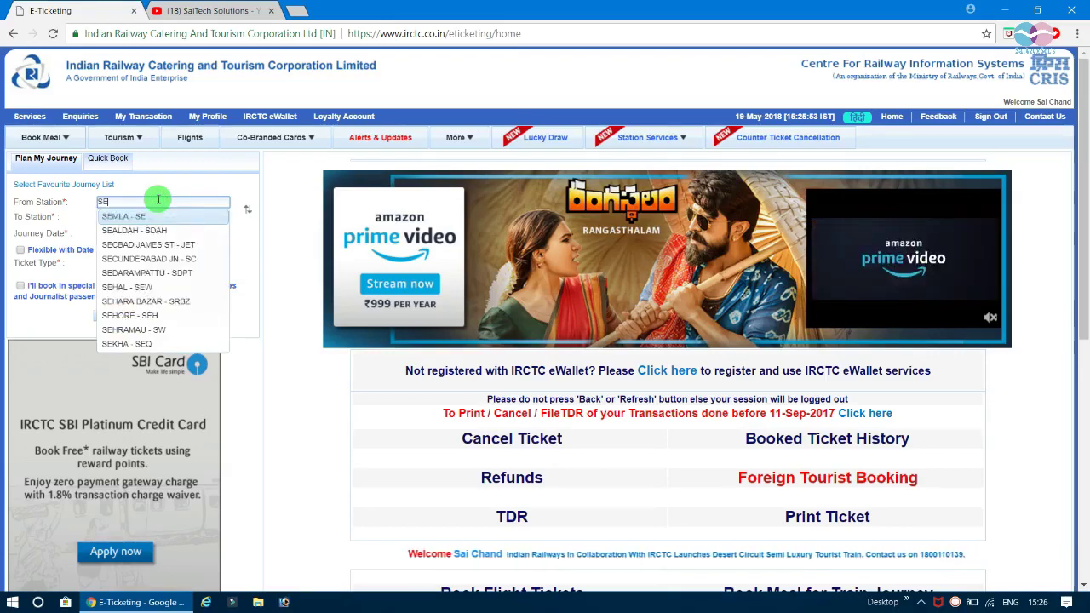
type("CU")
left_click(158, 214)
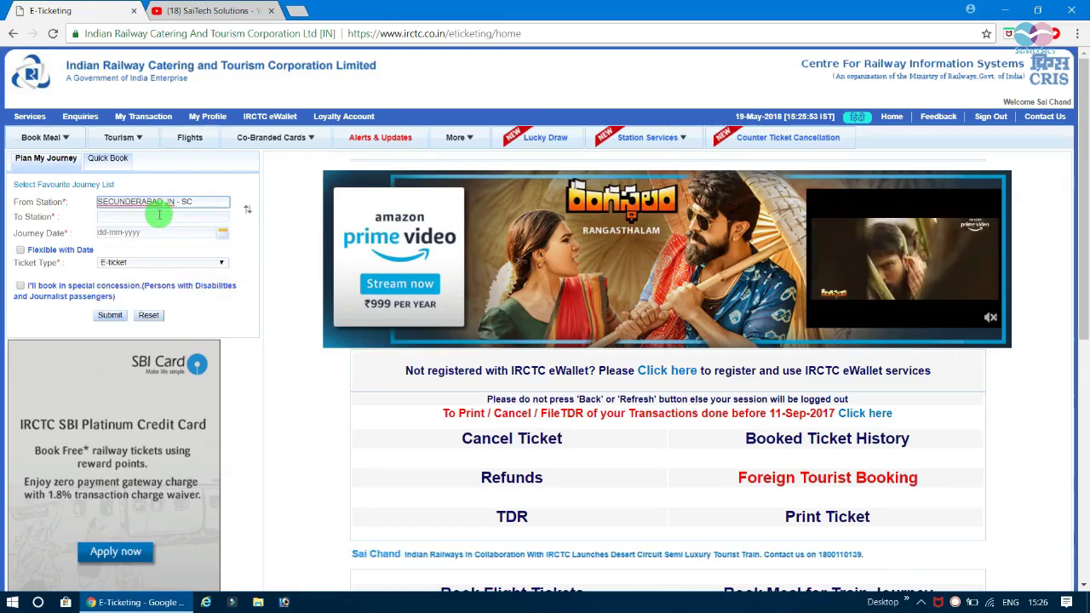
left_click(159, 216)
type("NAGA")
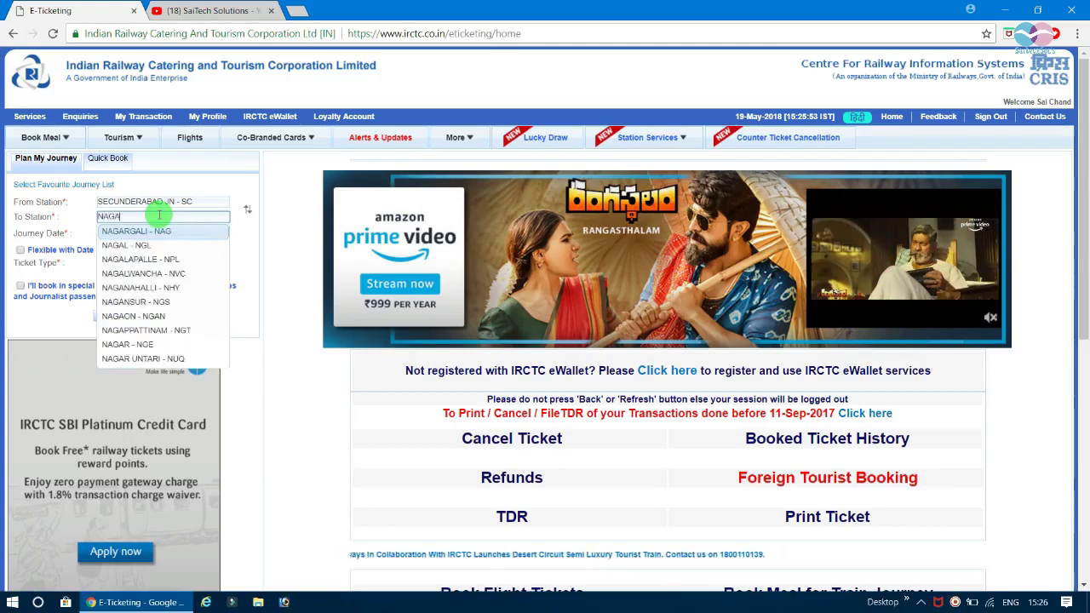
type("RSOL")
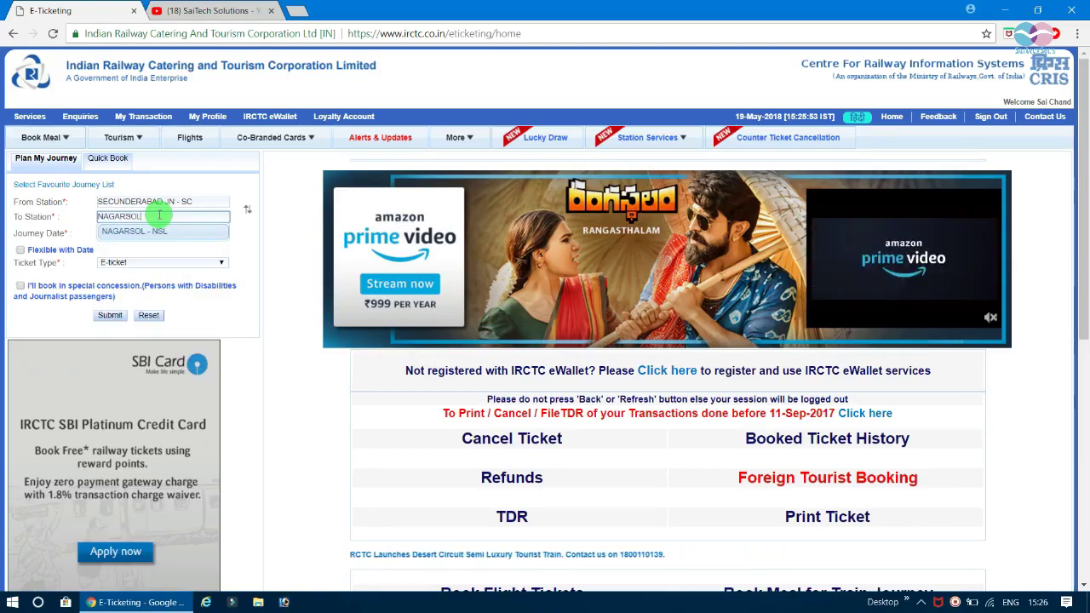
left_click(160, 228)
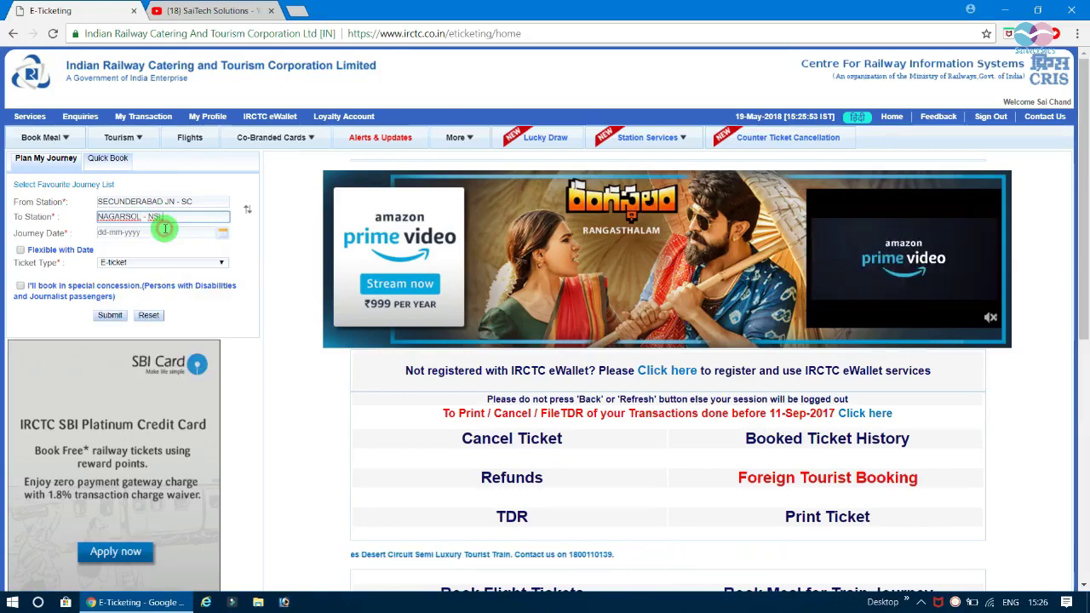
left_click(223, 234)
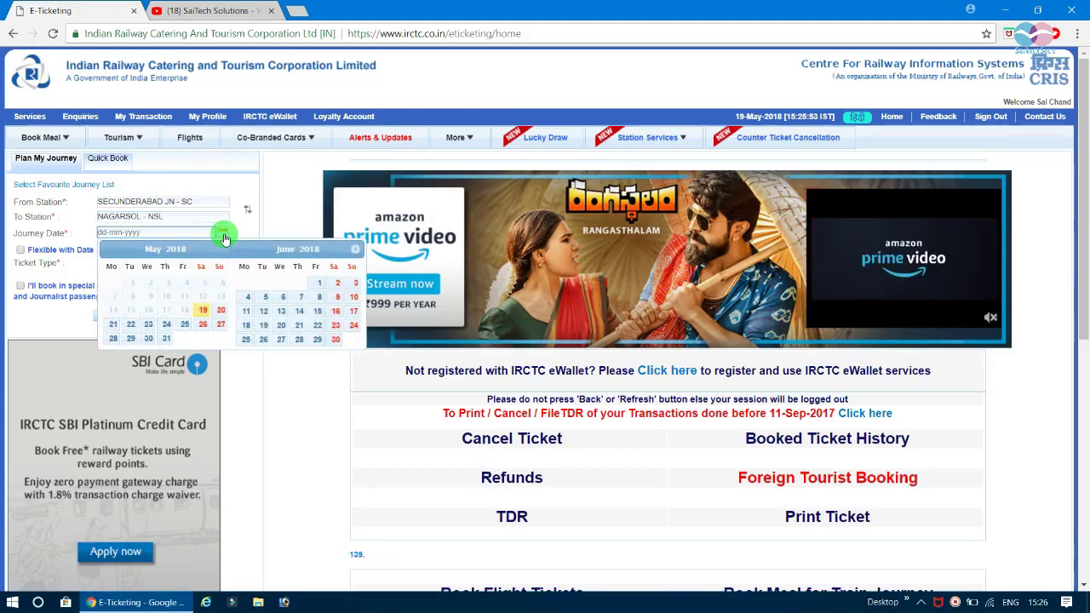
left_click(167, 325)
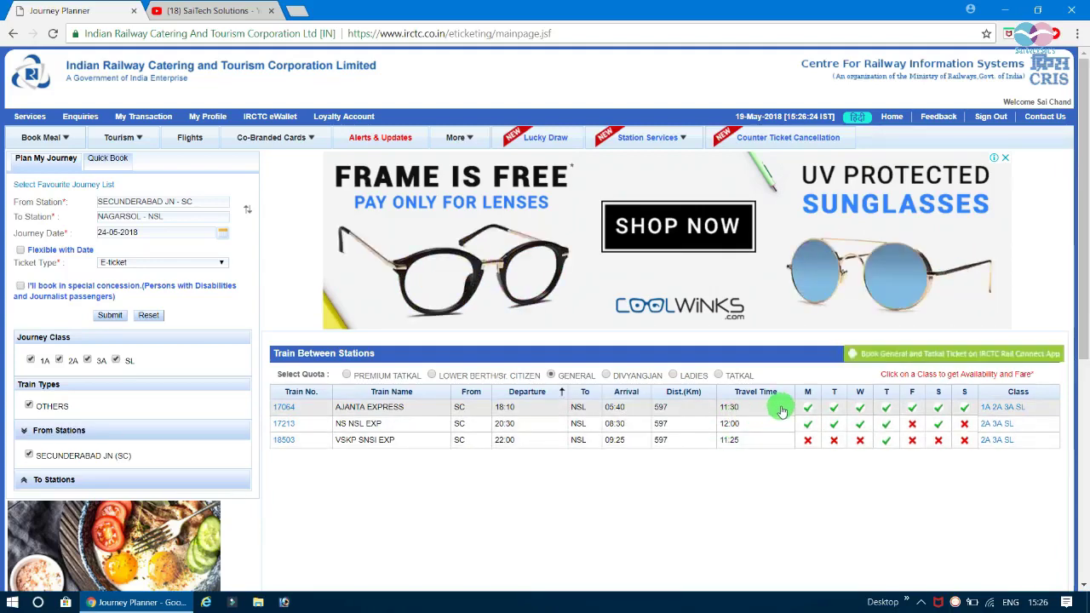
Check the availability and fare of train 17064 AJANTA EXPRESS in classes 3A and 2A
left_click(1006, 409)
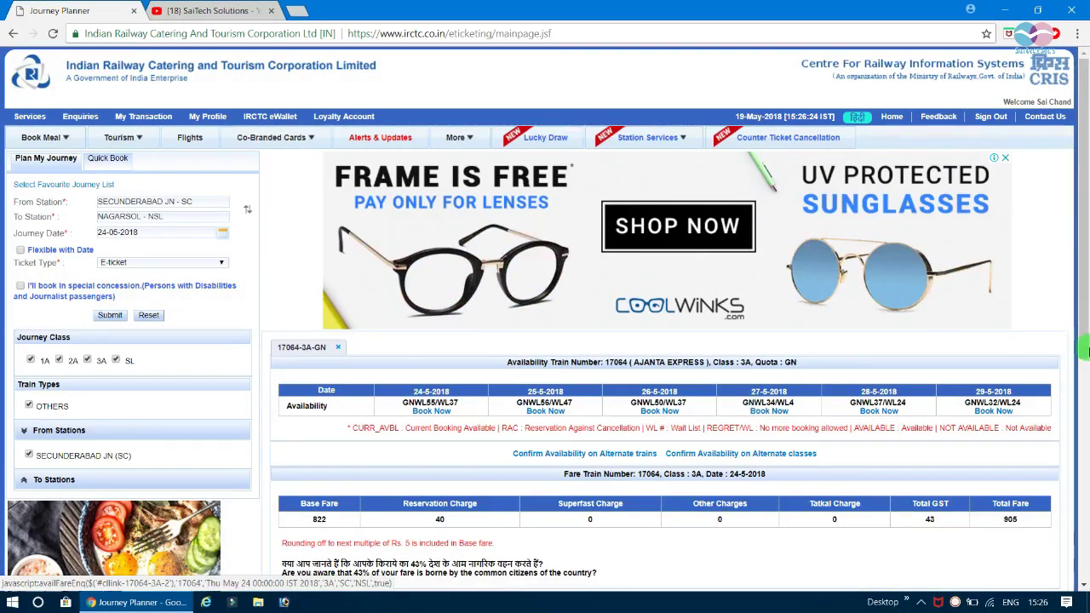
left_click_drag(1086, 349, 1086, 460)
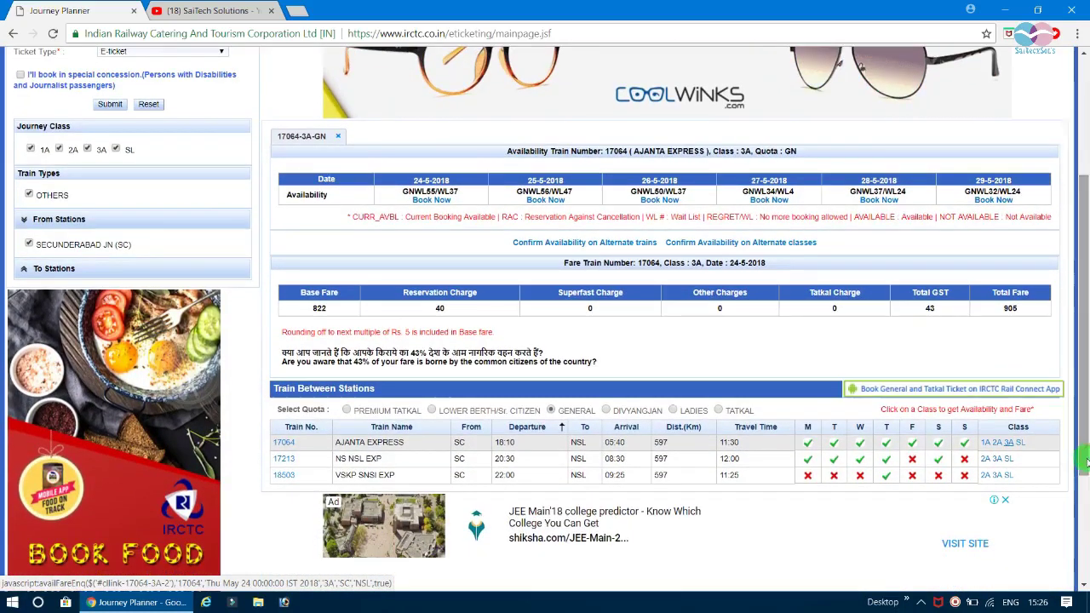
left_click(994, 444)
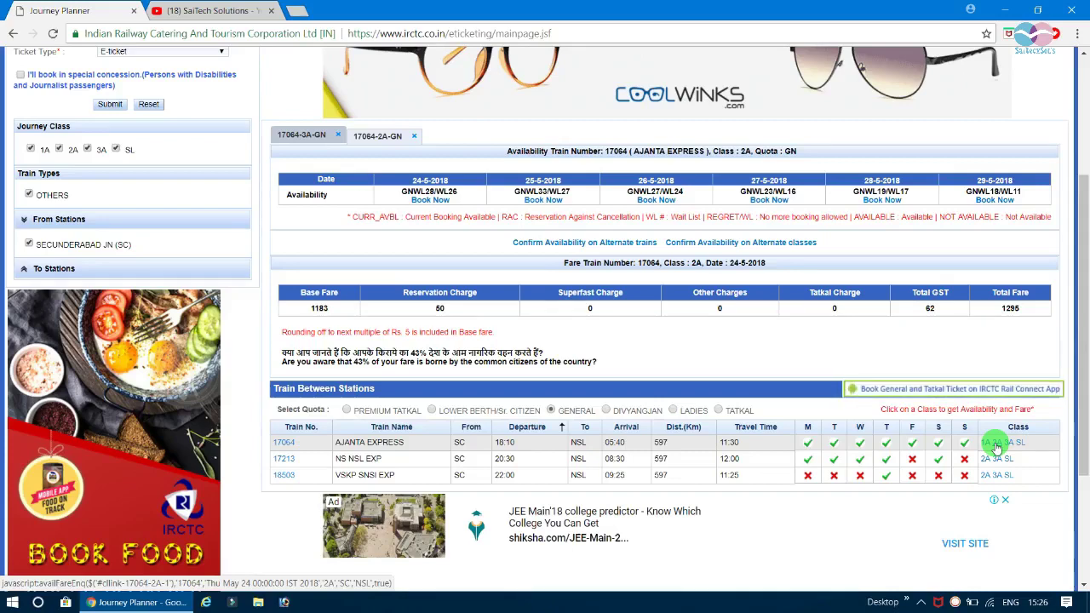
Open the 1A class availability for train 17064 AJANTA EXPRESS and start booking for 24-5-2018
left_click(985, 443)
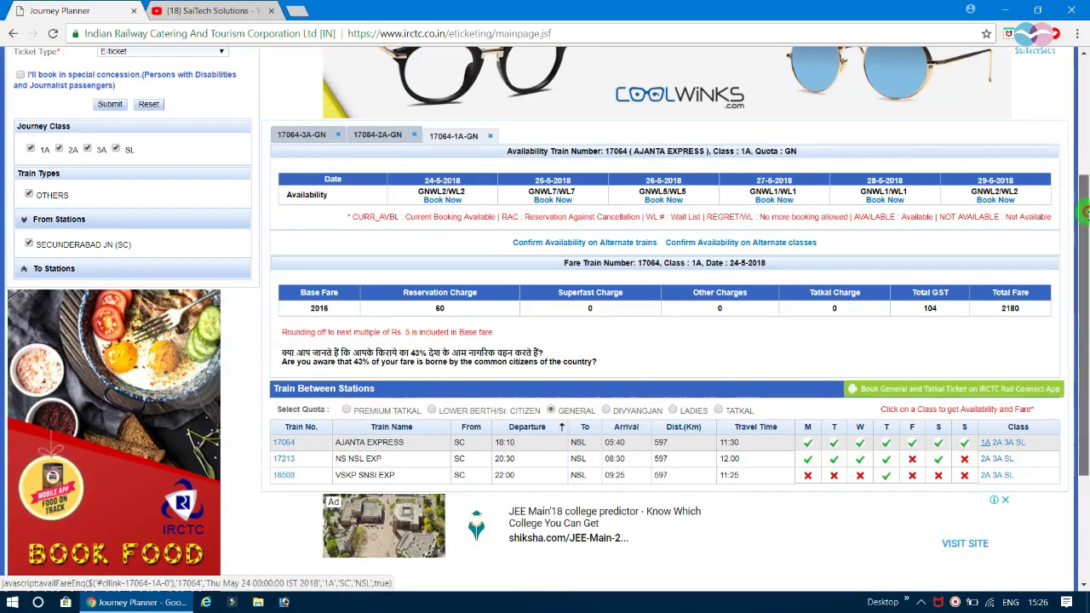
left_click_drag(1084, 210, 1079, 109)
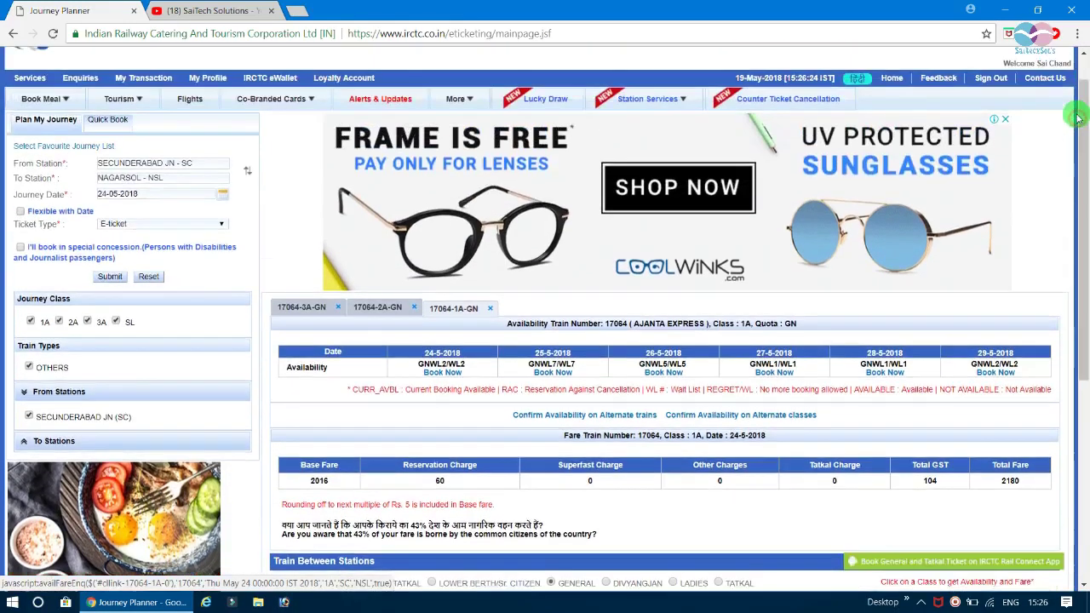
left_click(443, 373)
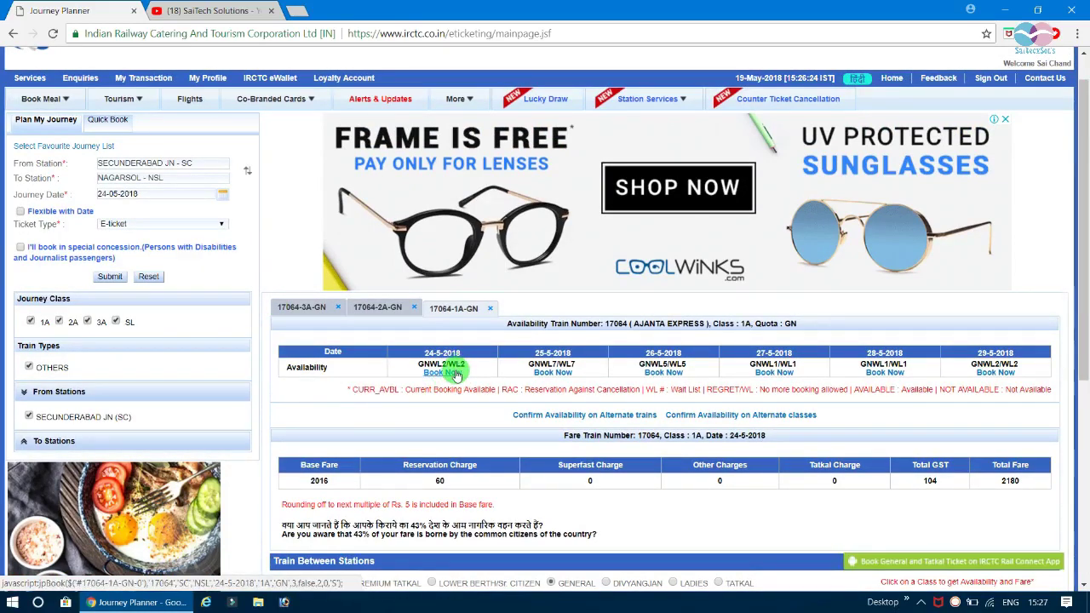
left_click(457, 375)
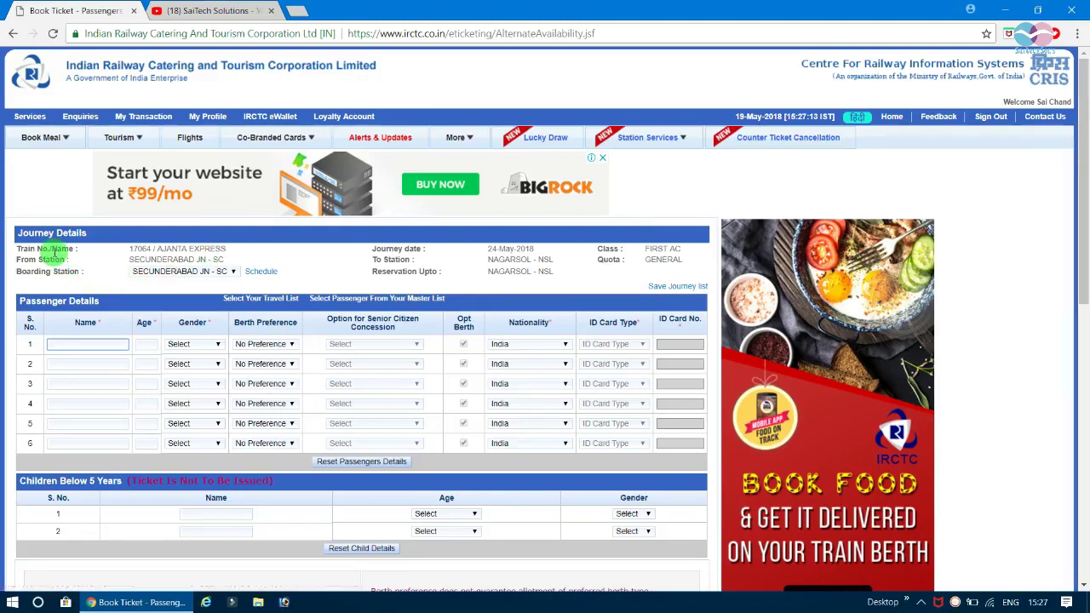
Examine the boarding station choices and the first passenger's gender, berth preference and senior citizen concession options
left_click(194, 273)
left_click(195, 281)
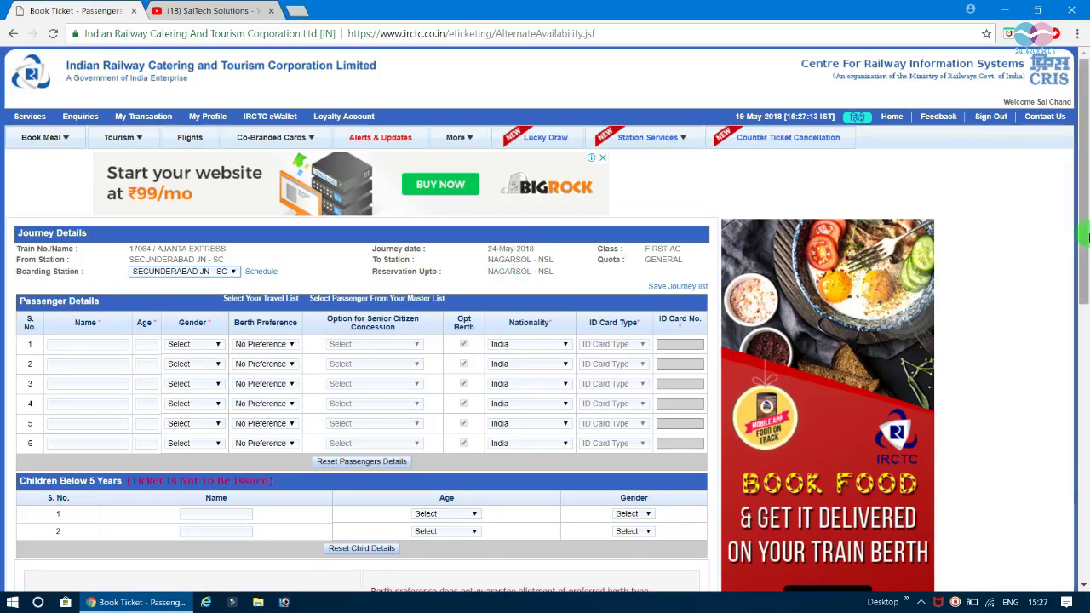
scroll(2, 213, "down", 1)
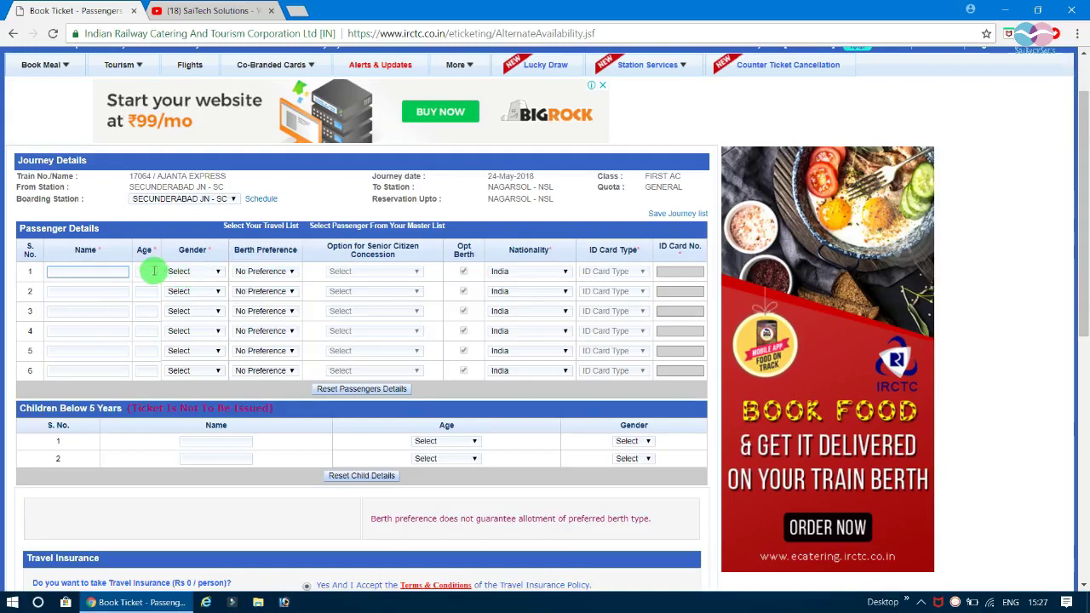
left_click(191, 273)
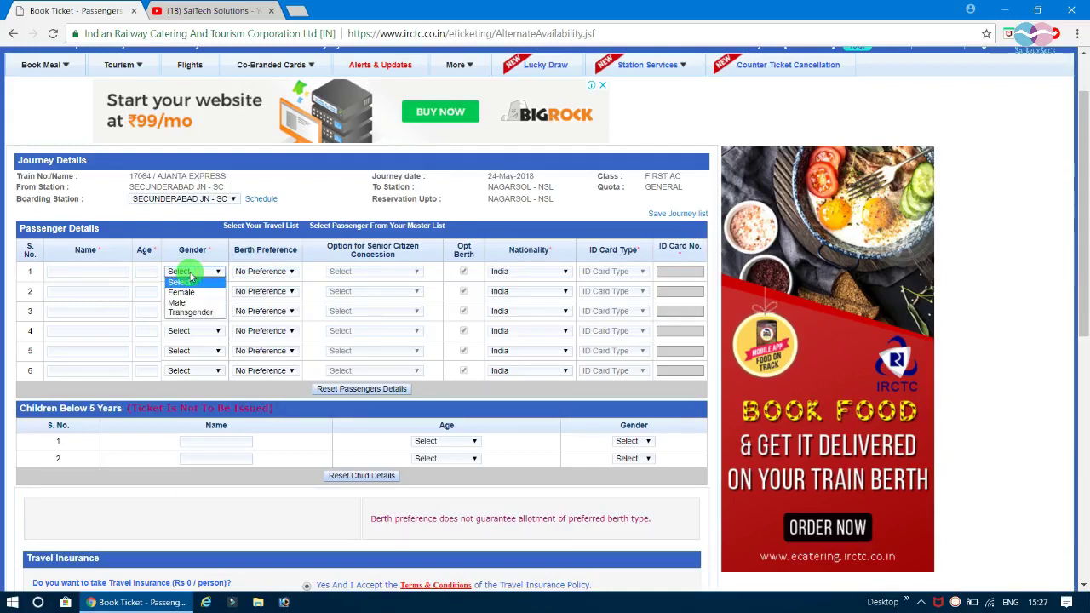
left_click(271, 273)
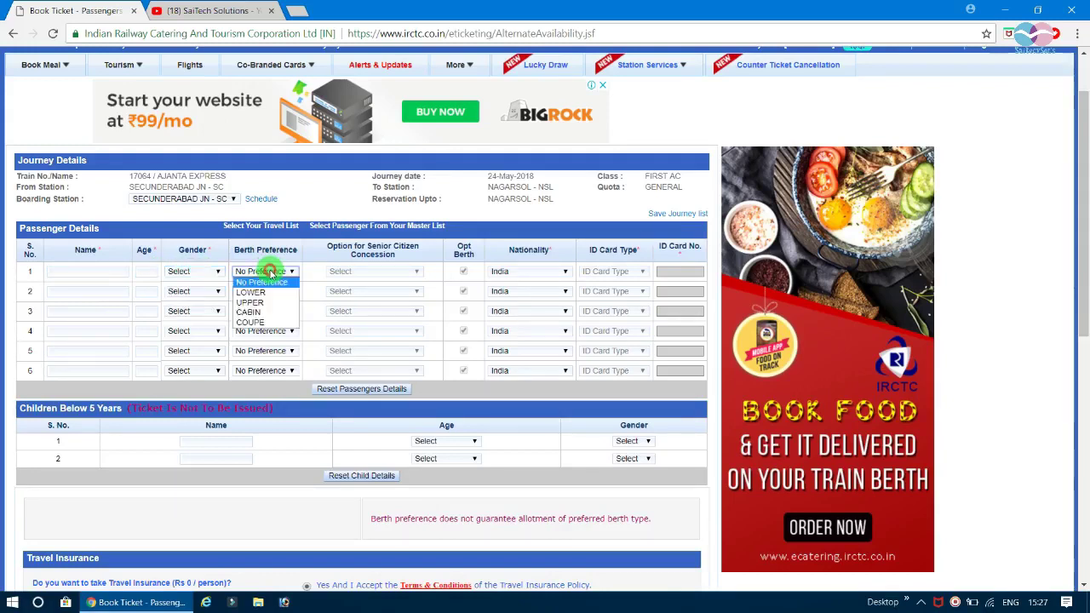
left_click(373, 274)
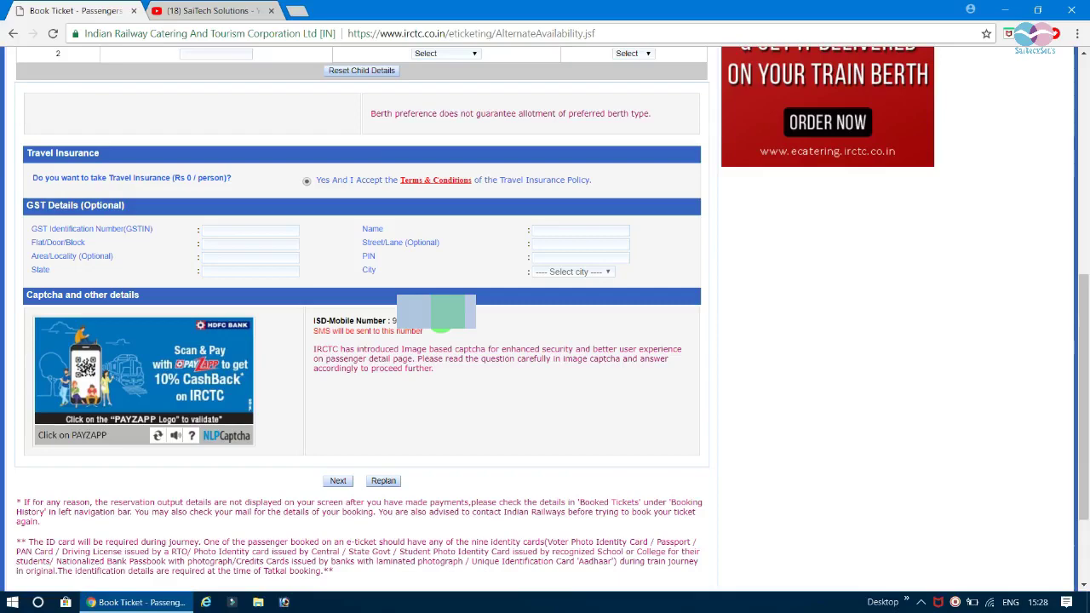
Examine the travel insurance, GST details, captcha and mobile number sections of the booking form, including its closing notes
left_click_drag(1075, 347, 1084, 503)
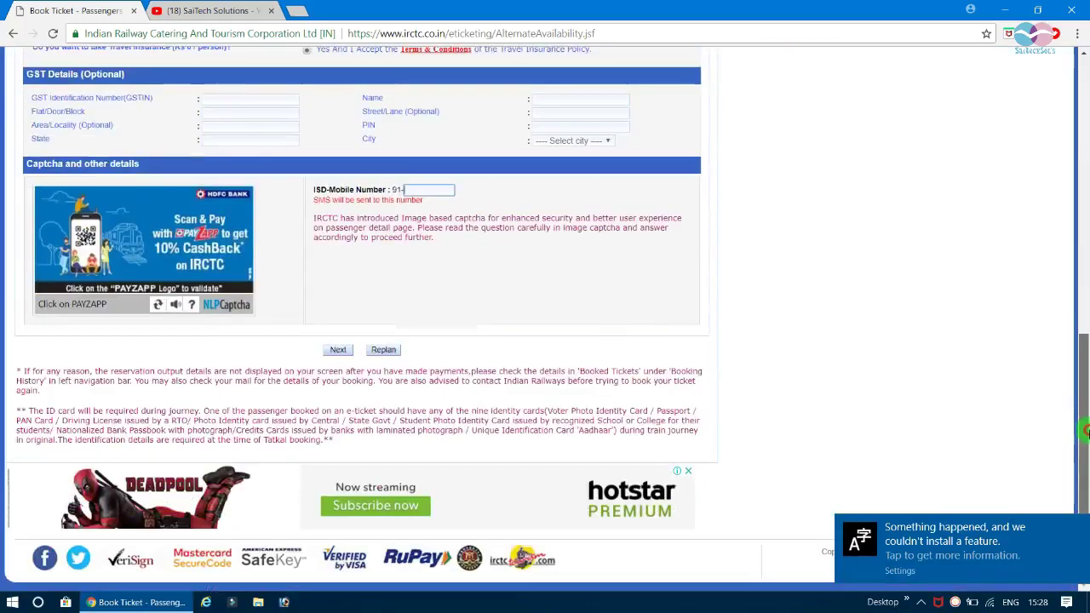
left_click(1078, 530)
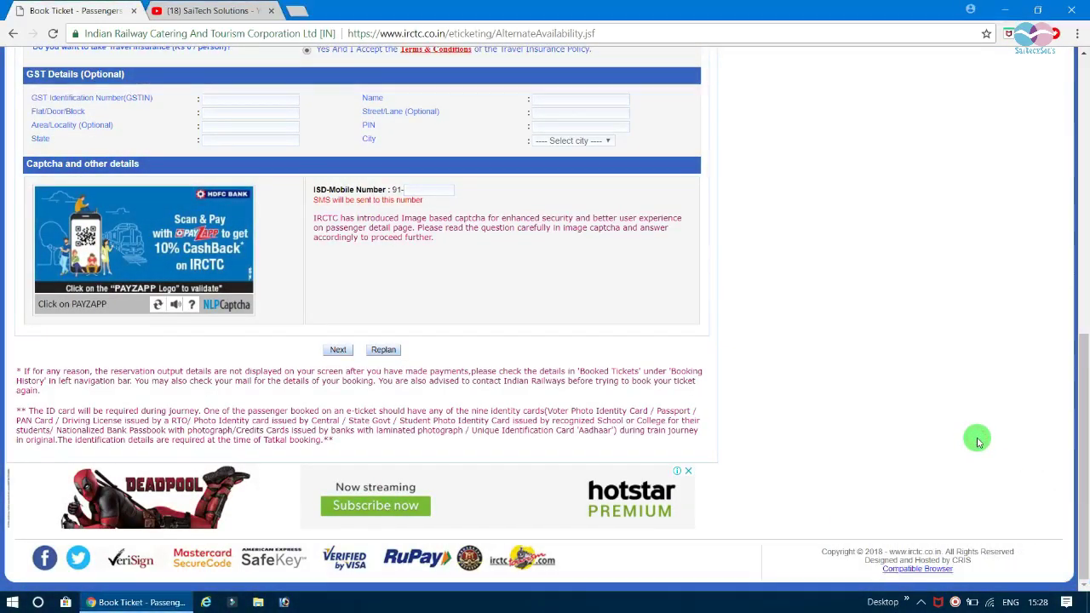
mouse_move(1086, 401)
left_mouse_down()
mouse_move(1083, 273)
mouse_move(1087, 394)
left_mouse_up()
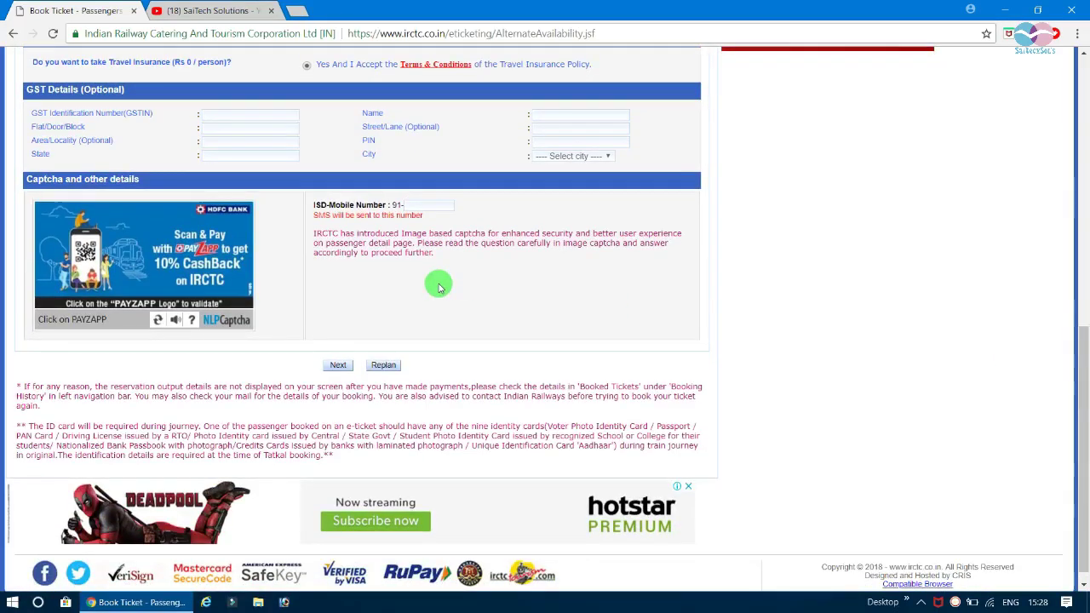
Try to submit the booking form with the passenger details, mobile number and captcha left blank
left_click(341, 366)
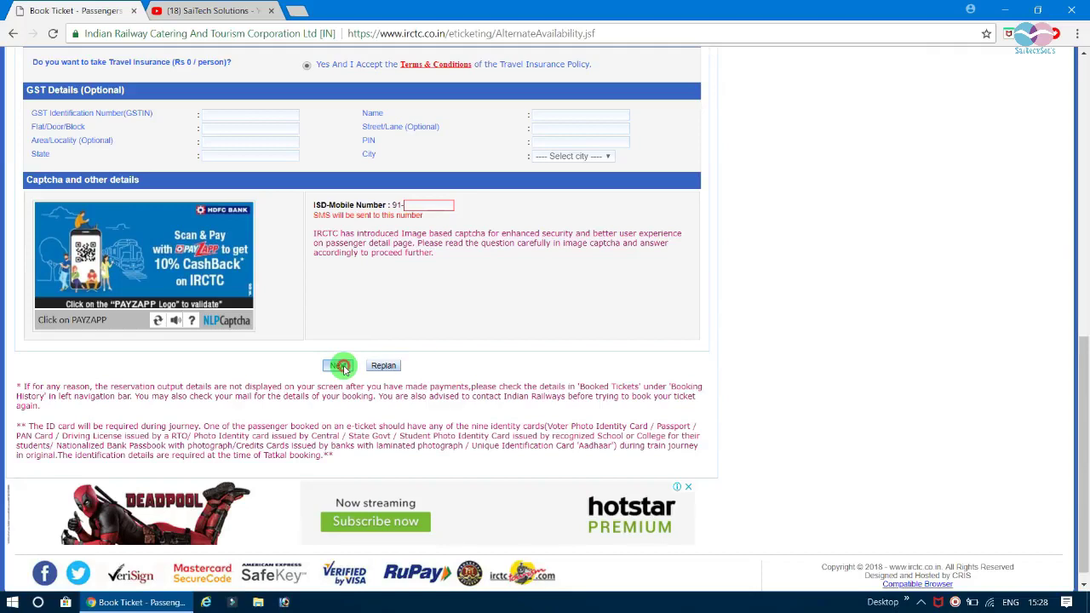
scroll(1083, 383, "down", 1)
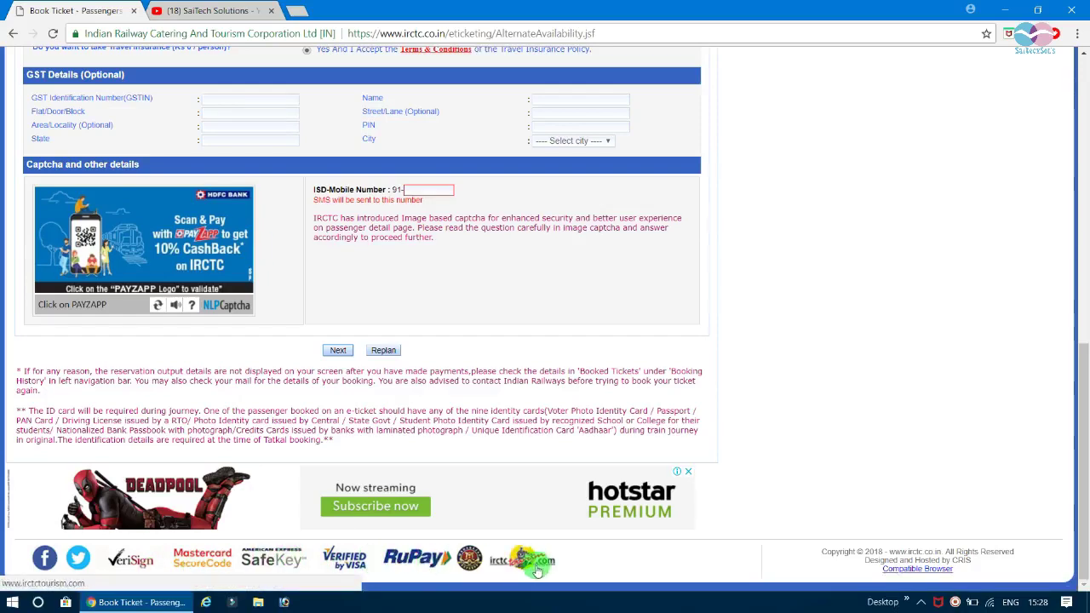
left_click_drag(1086, 507, 1086, 137)
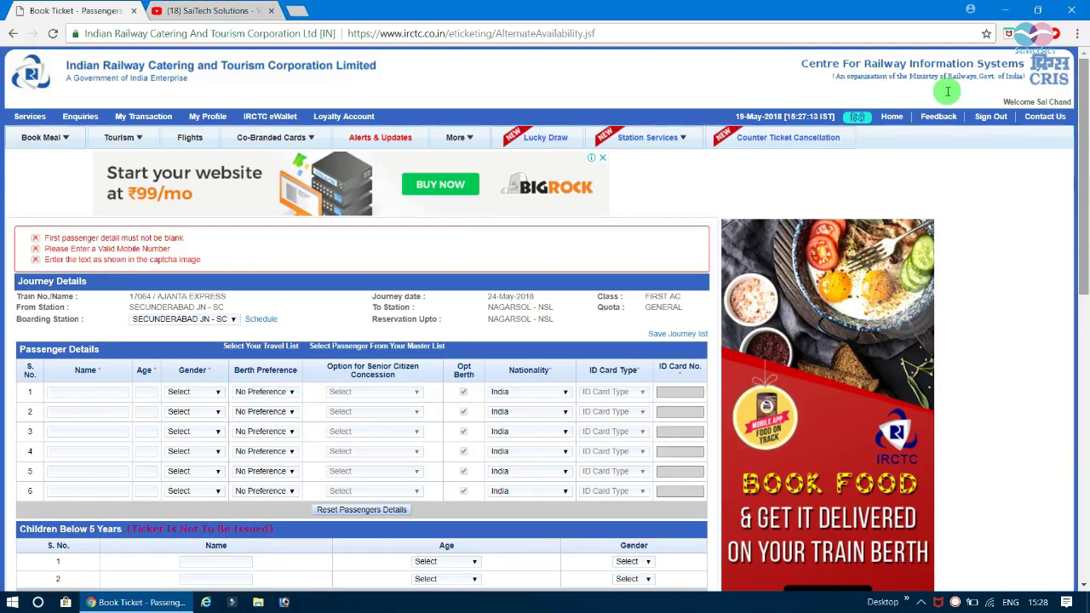
mouse_move(30, 122)
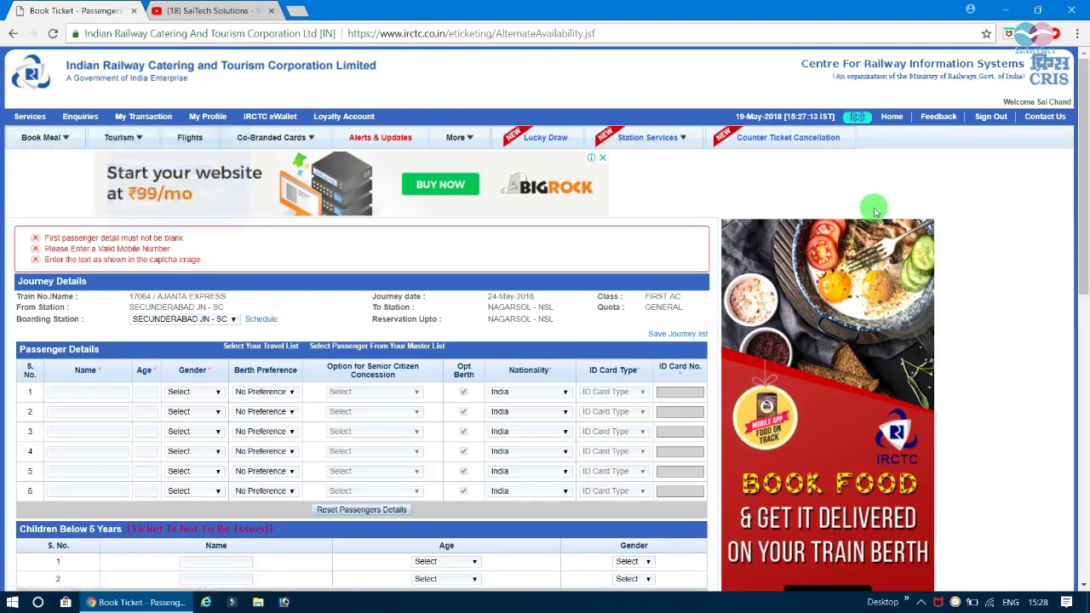
Return to the IRCTC home page and open Cancel Ticket, clearing the Windows update notice on the way
left_click(894, 119)
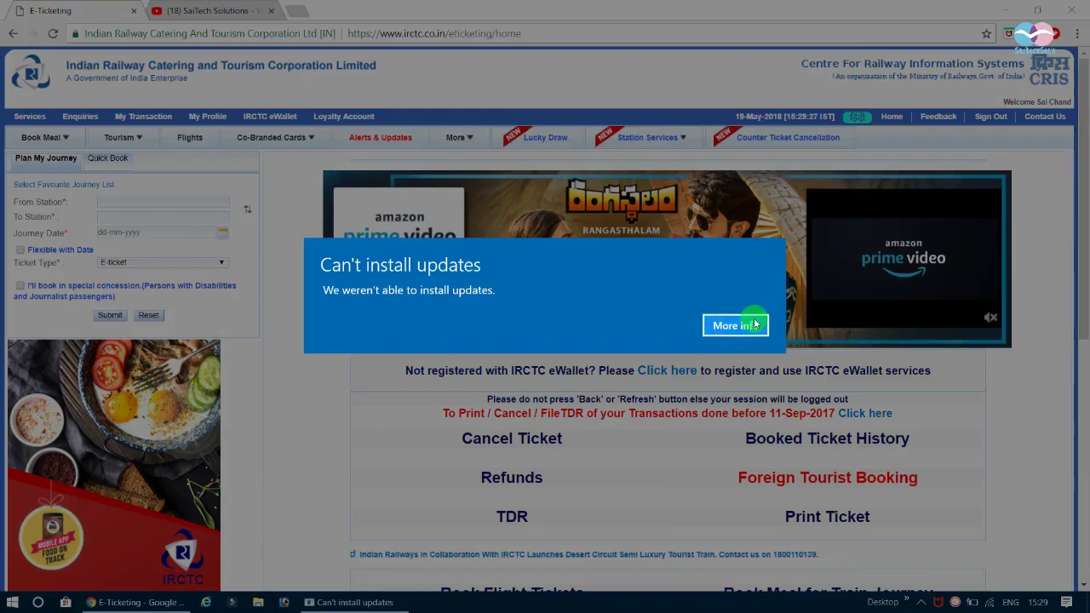
left_click(754, 325)
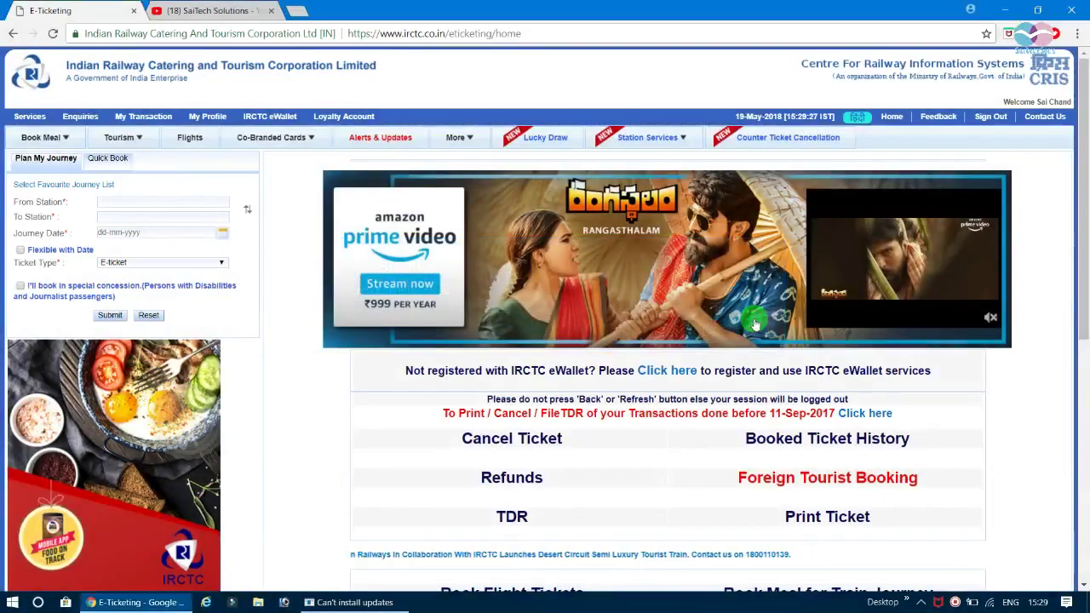
left_click(501, 440)
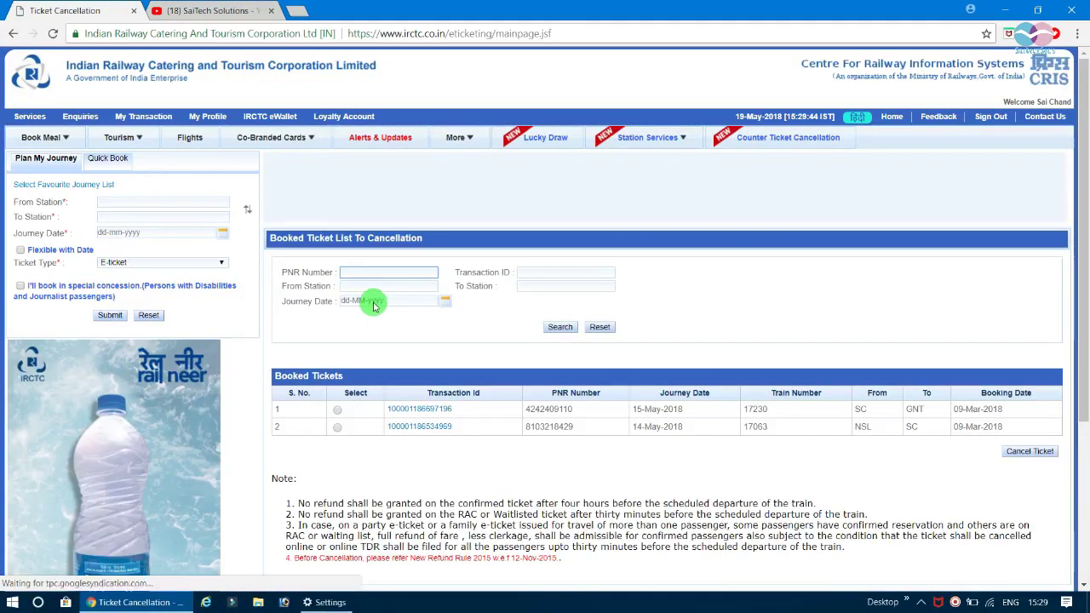
Examine the cancellation search fields and the listed transaction IDs, and select the first booked ticket
left_click(534, 273)
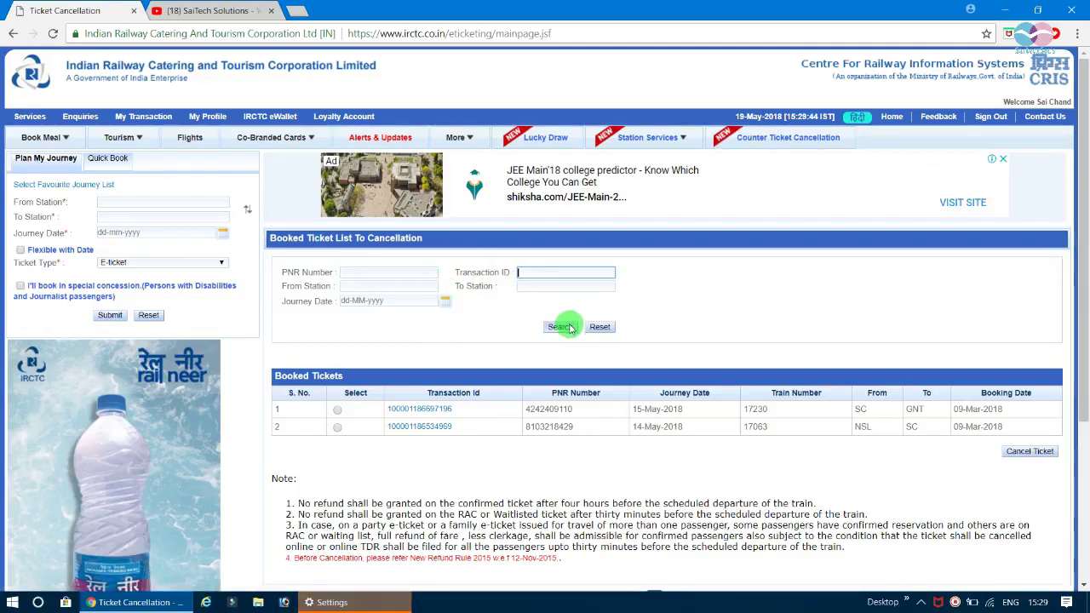
left_click(719, 504)
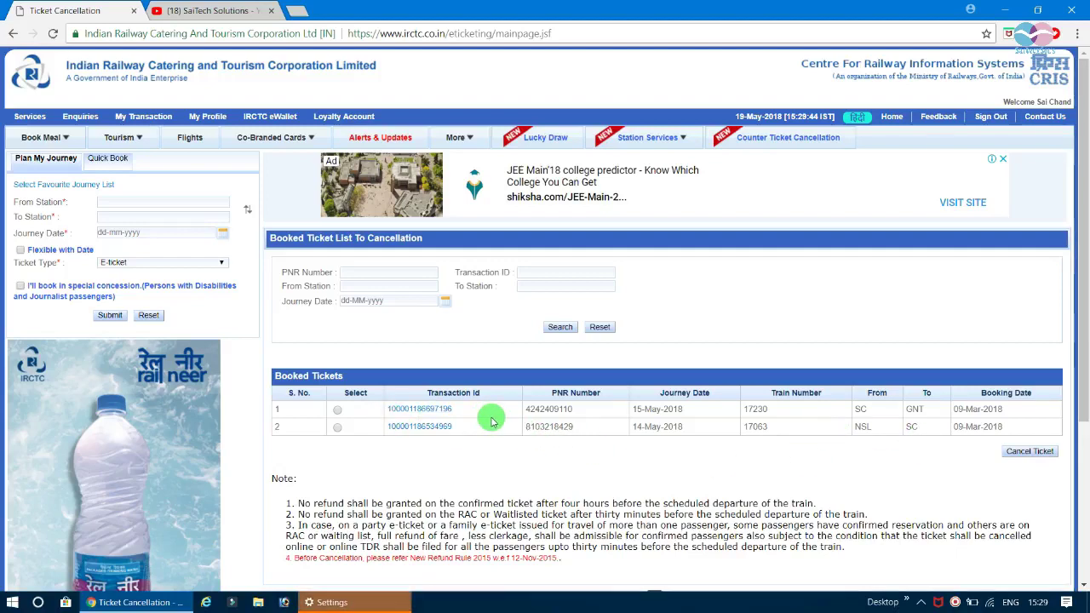
left_click_drag(486, 414, 338, 409)
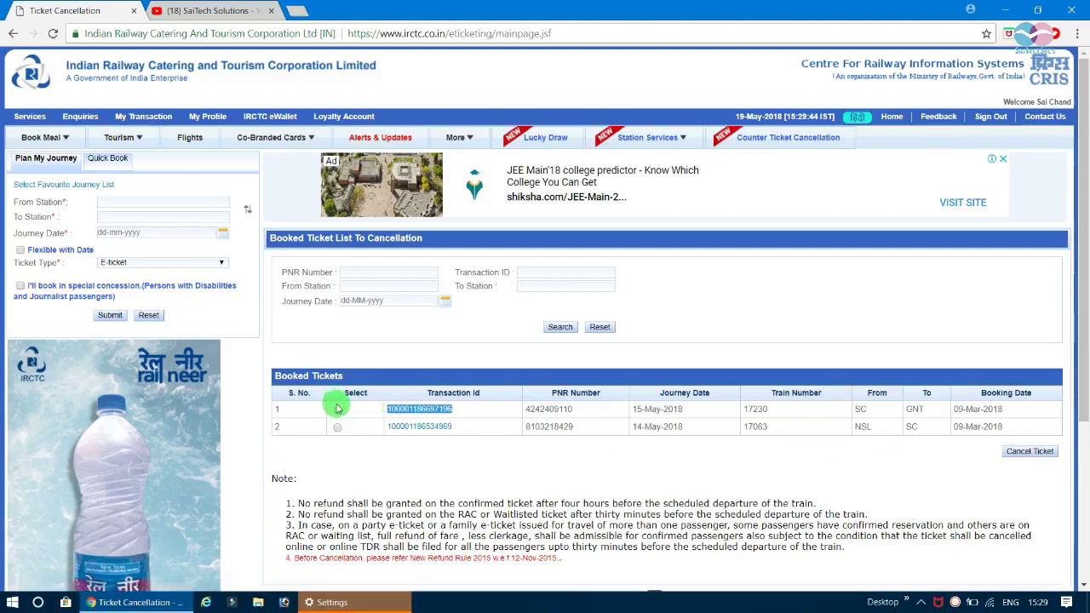
left_click(488, 446)
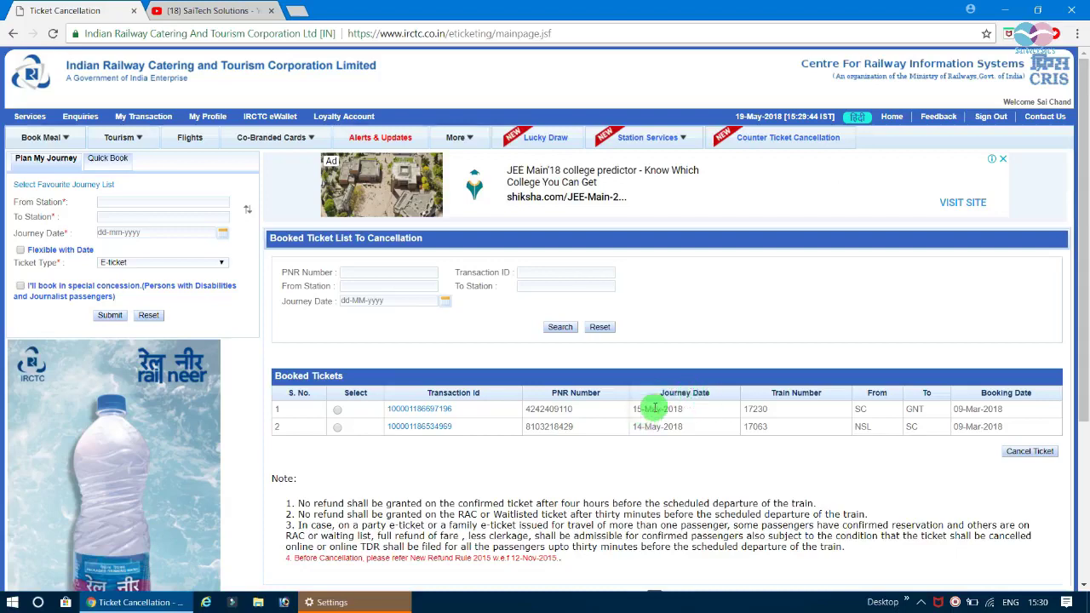
left_click(338, 412)
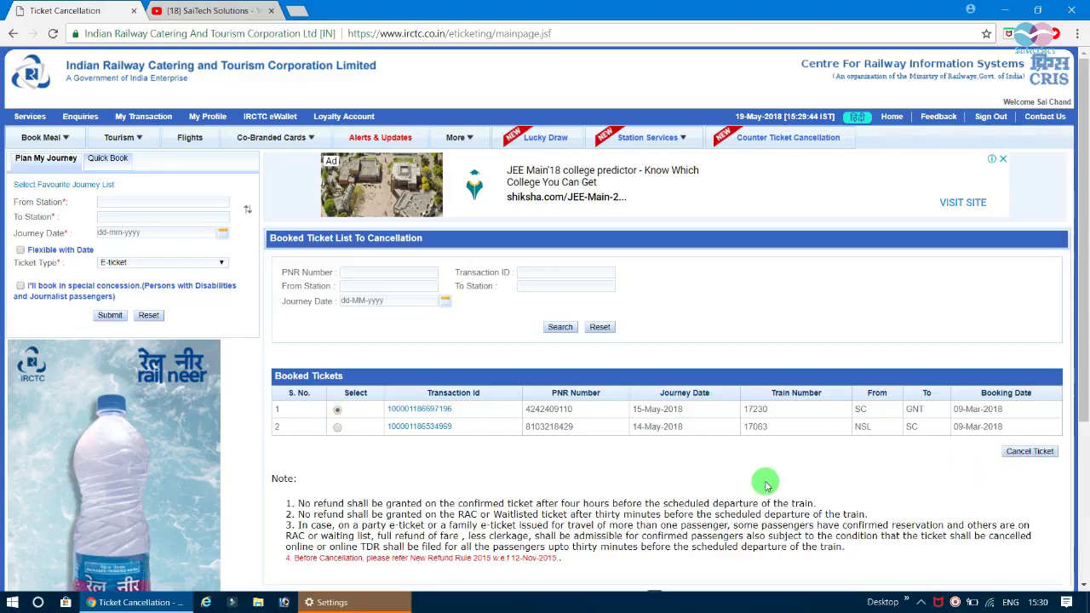
left_click_drag(1086, 313, 1086, 467)
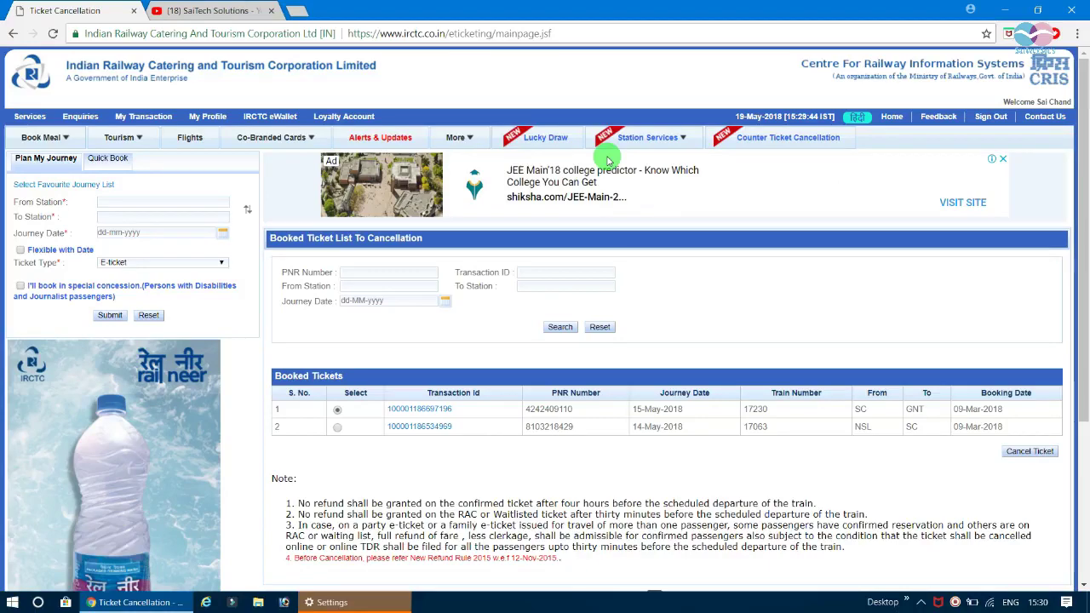
Switch to the SaiTech Solutions channel page on YouTube
left_click(345, 604)
left_click(345, 604)
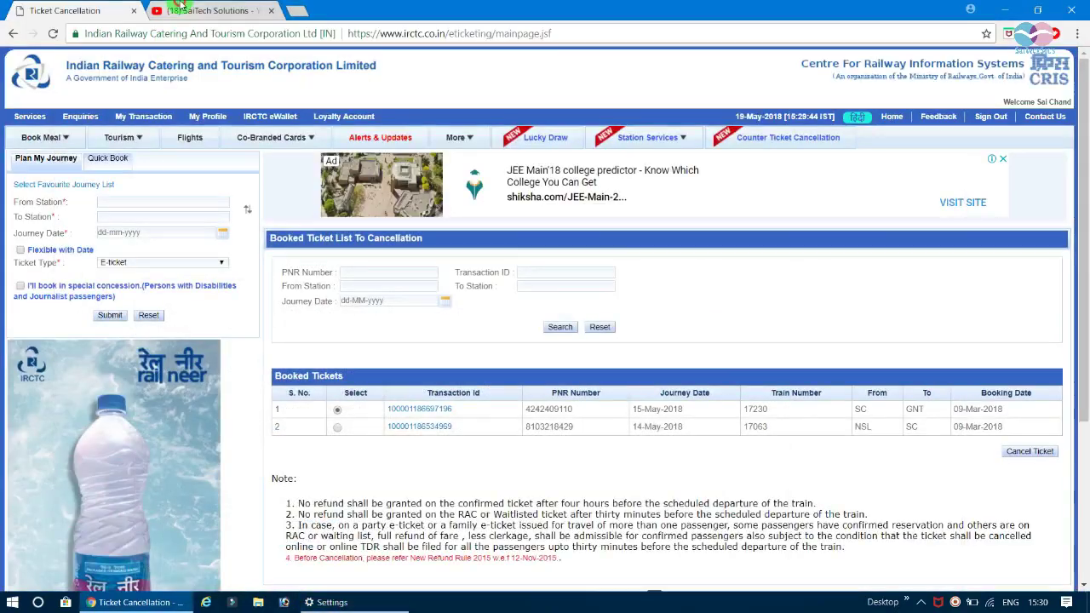
left_click(182, 8)
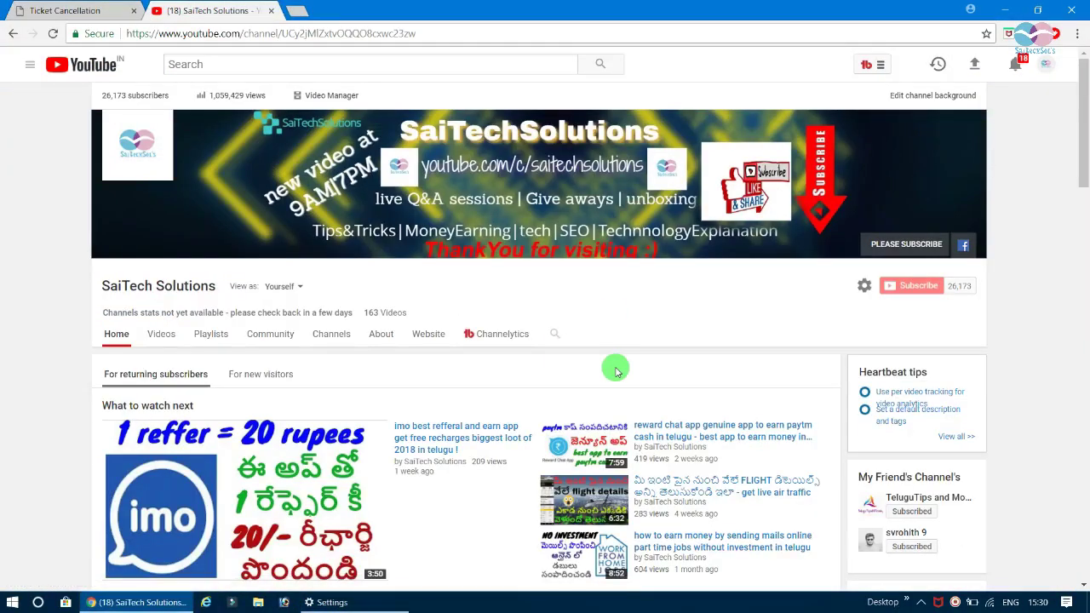